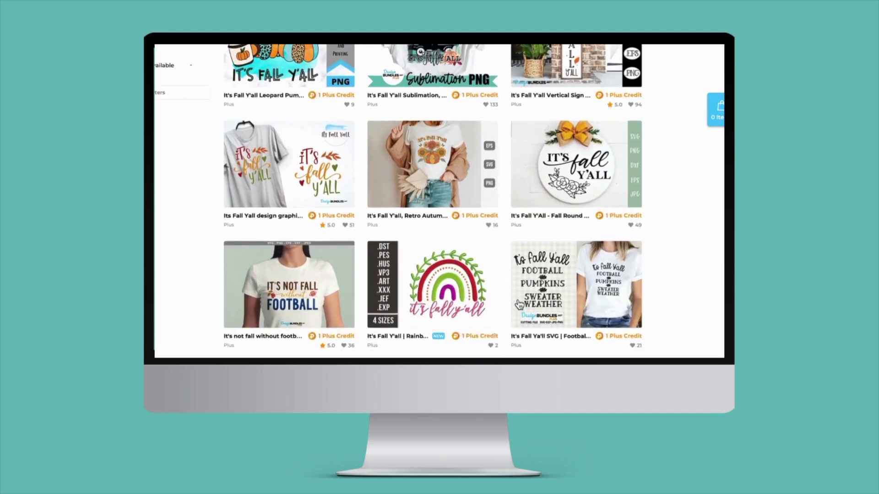
Step: Open the It's Fall Y'all SVG product page from the Design Bundles results
scroll(519, 305, "down", 6)
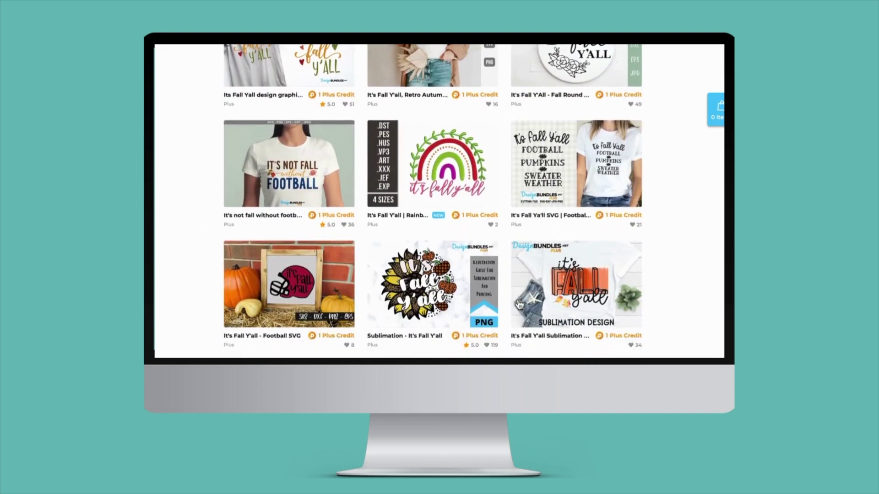
mouse_move(538, 242)
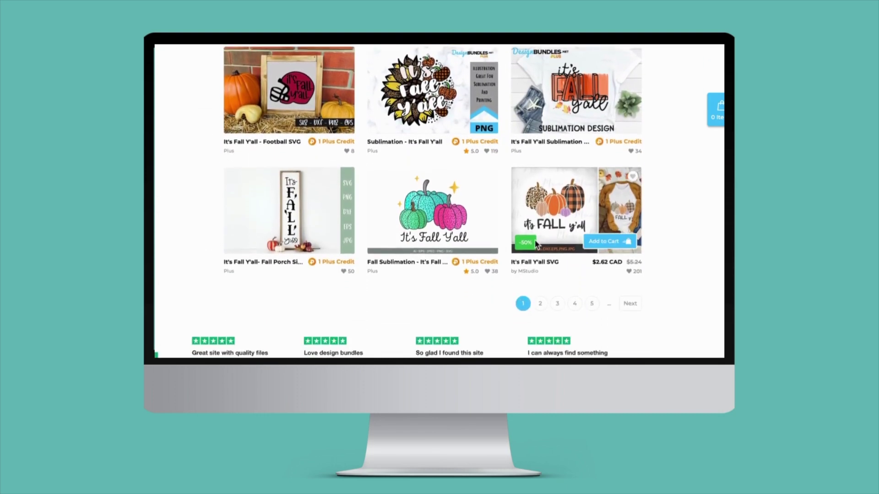
left_click(549, 242)
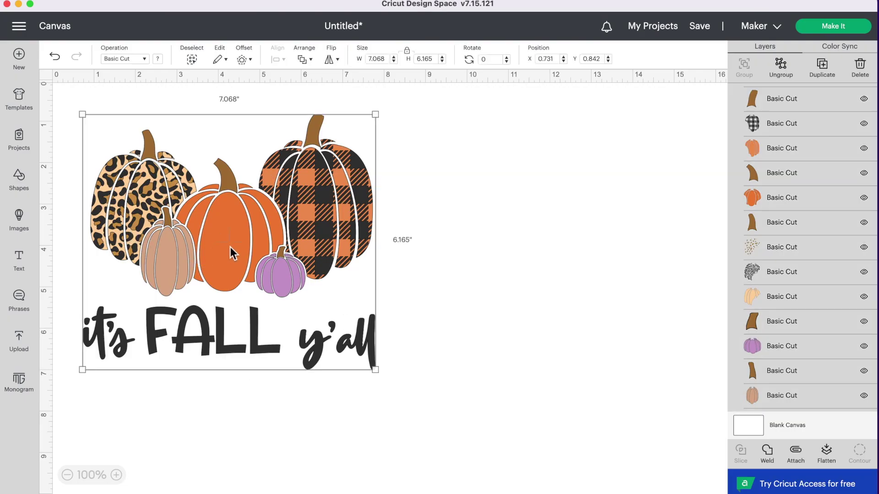
Step: Move the grouped pumpkin design to about X 1.12, Y 0.8 on the canvas
left_click_drag(207, 248, 346, 247)
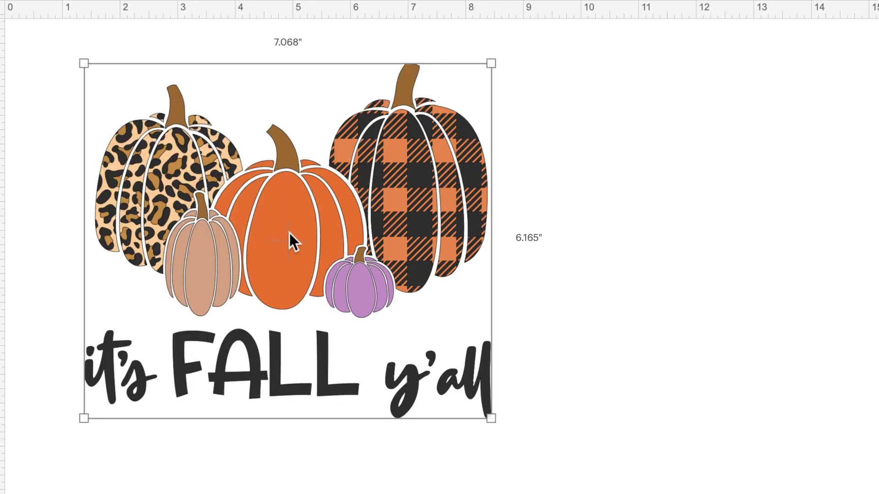
mouse_move(290, 233)
left_mouse_down()
mouse_move(380, 246)
mouse_move(292, 232)
left_mouse_up()
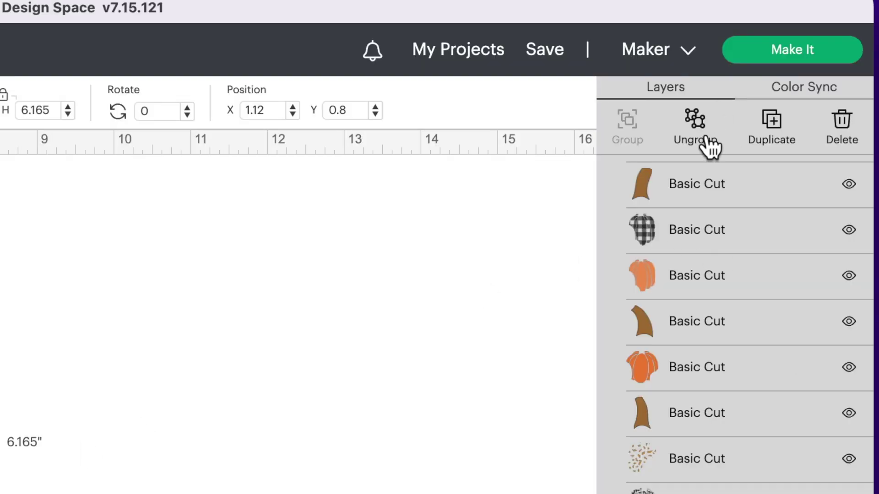
Step: Ungroup the design and delete the right pumpkin's plaid pattern layer
left_click(702, 138)
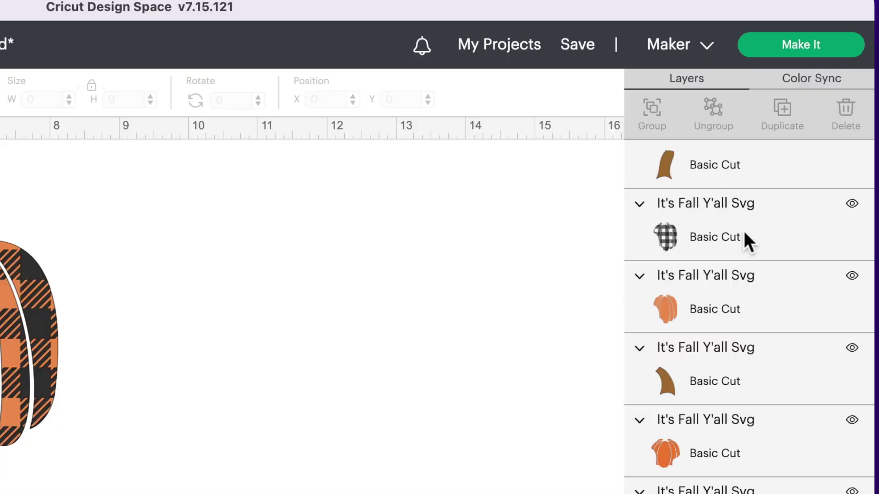
left_click(798, 141)
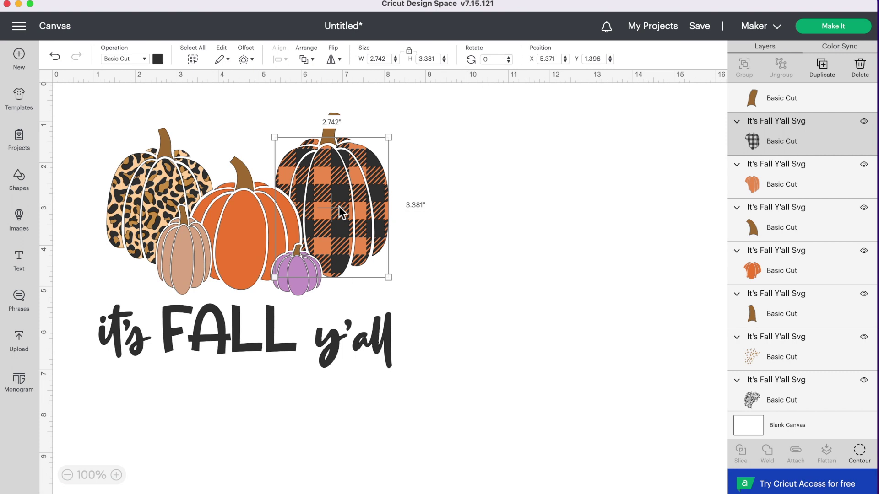
key("Delete")
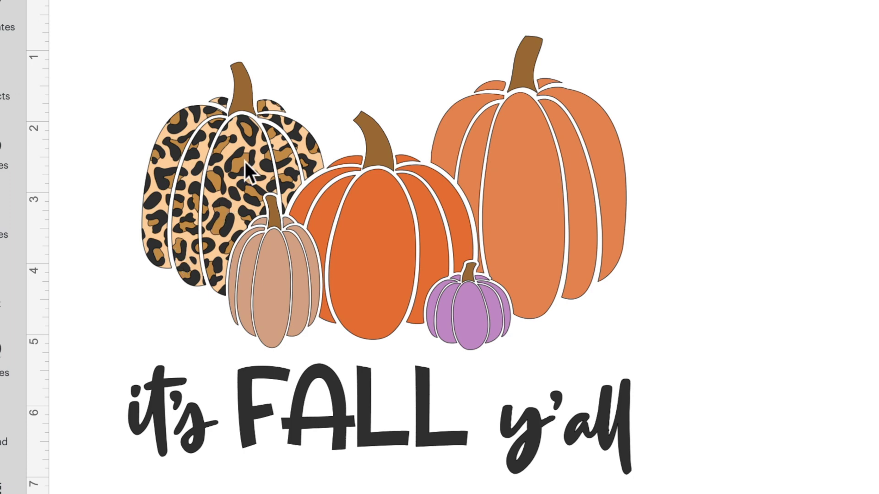
Step: Move the orange and black leopard spot layers off the pumpkin and delete them
left_click(246, 161)
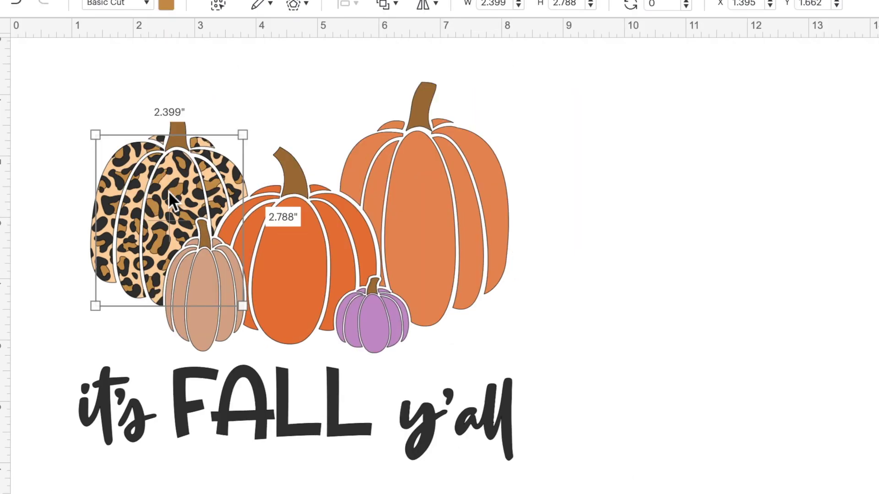
left_click_drag(169, 191, 636, 179)
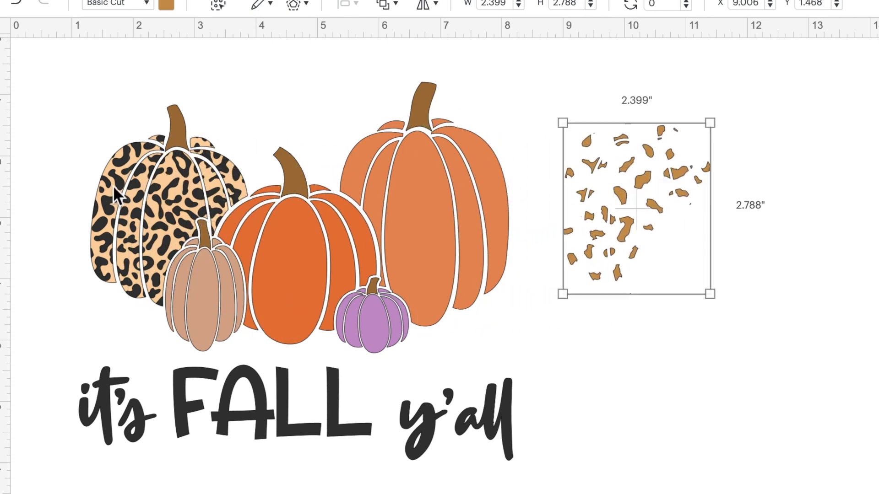
left_click(175, 219)
left_click_drag(175, 218, 685, 298)
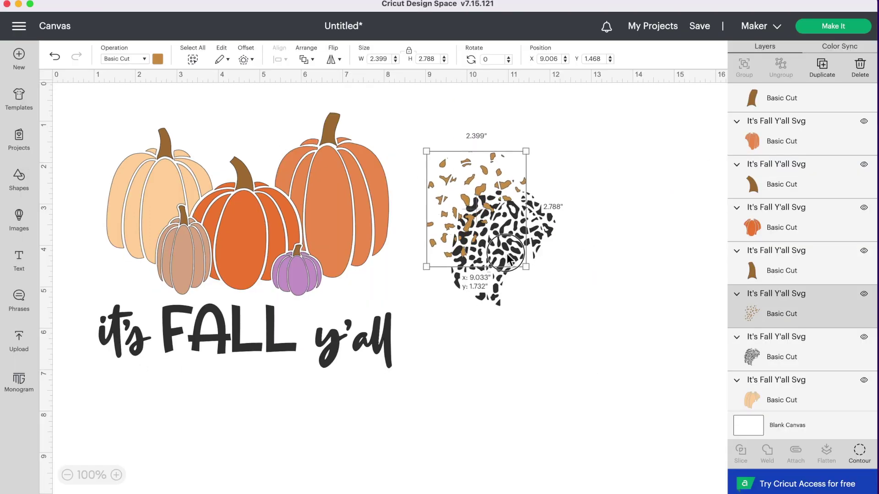
left_click_drag(508, 258, 509, 260)
left_click(424, 279)
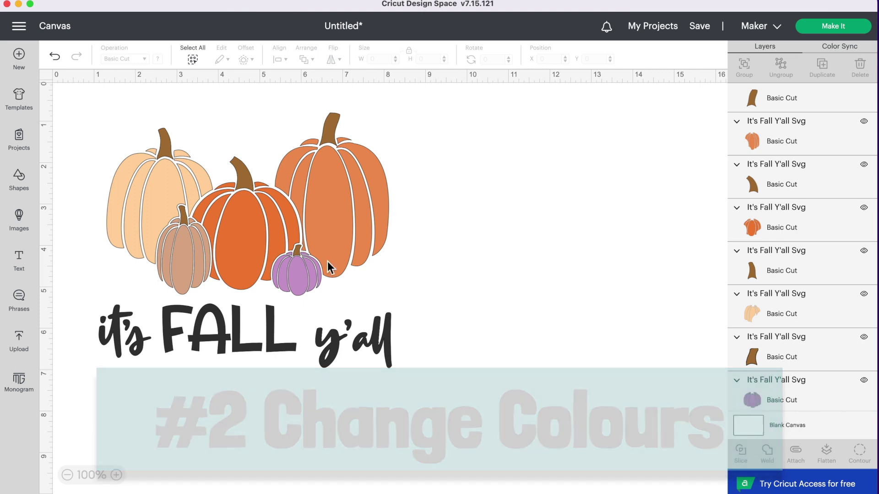
Step: Change the small purple pumpkin's colour to the peach material colour
left_click(388, 320)
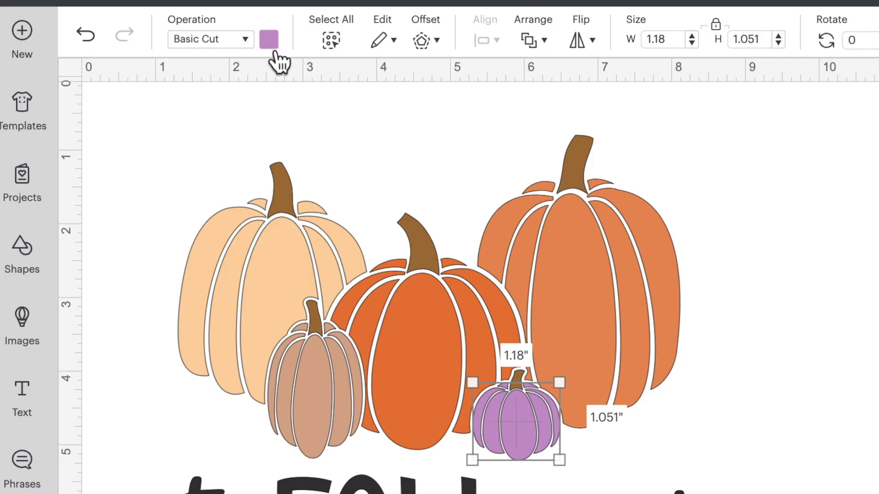
left_click(158, 60)
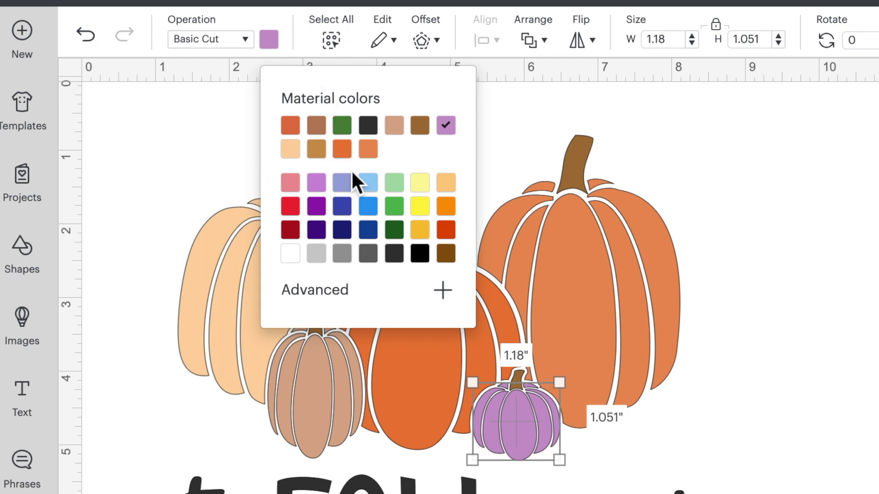
left_click(297, 154)
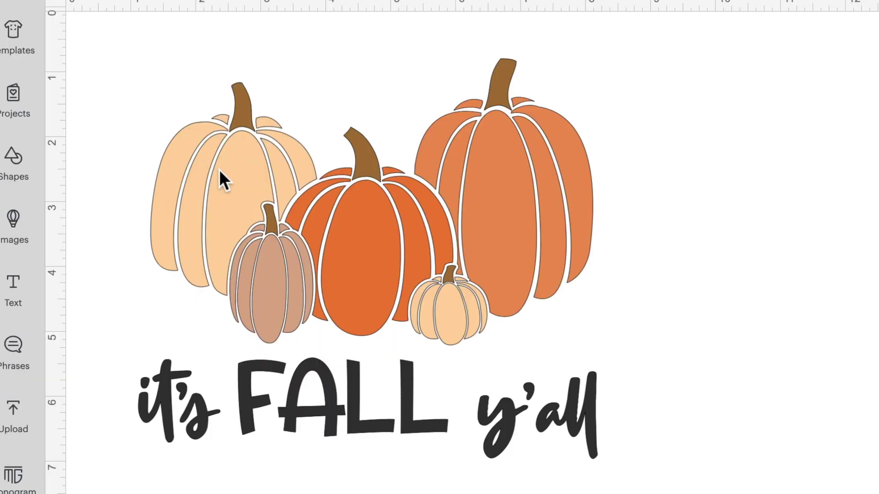
Step: Select the individual pumpkin pieces, then marquee-select all the pumpkins together
left_click(150, 183)
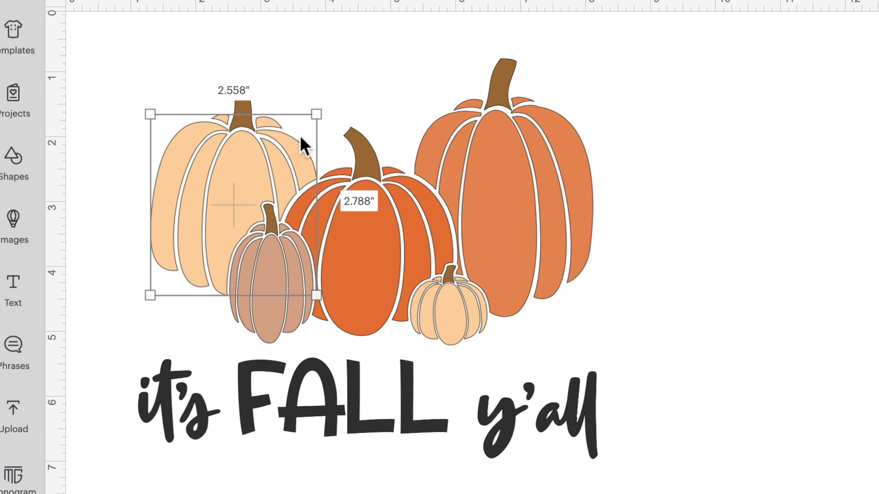
left_click(372, 156)
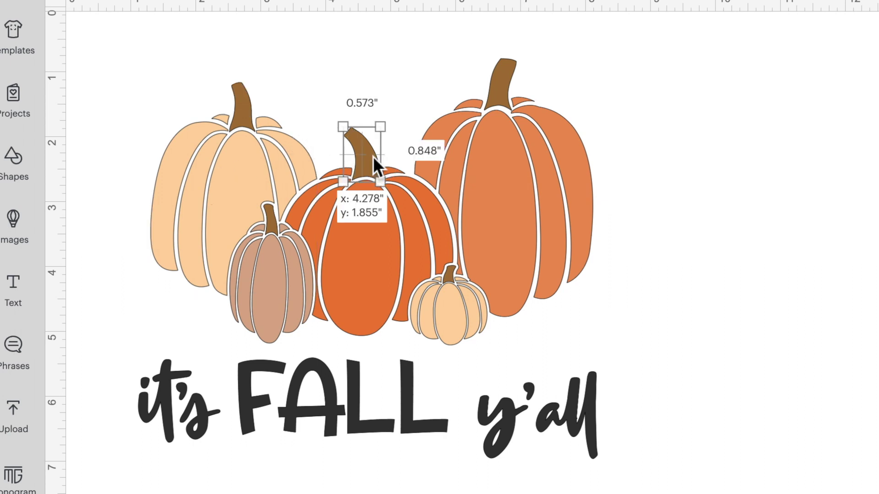
left_click(366, 258)
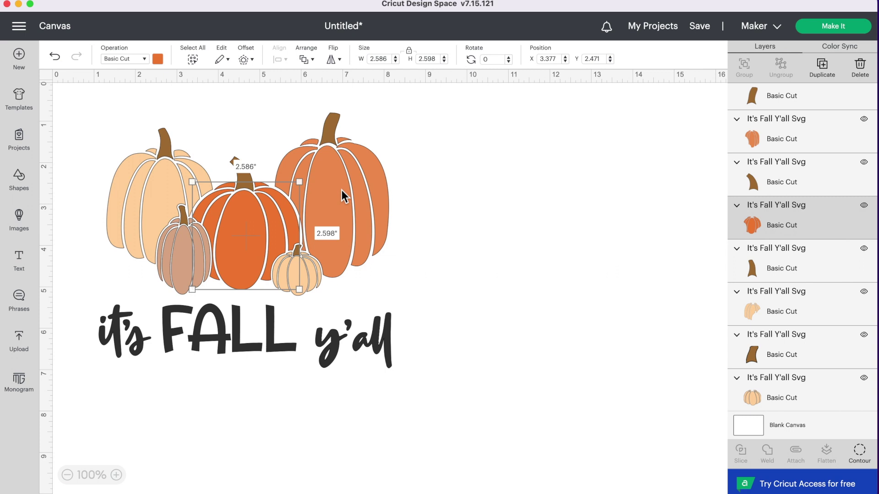
left_click(519, 180)
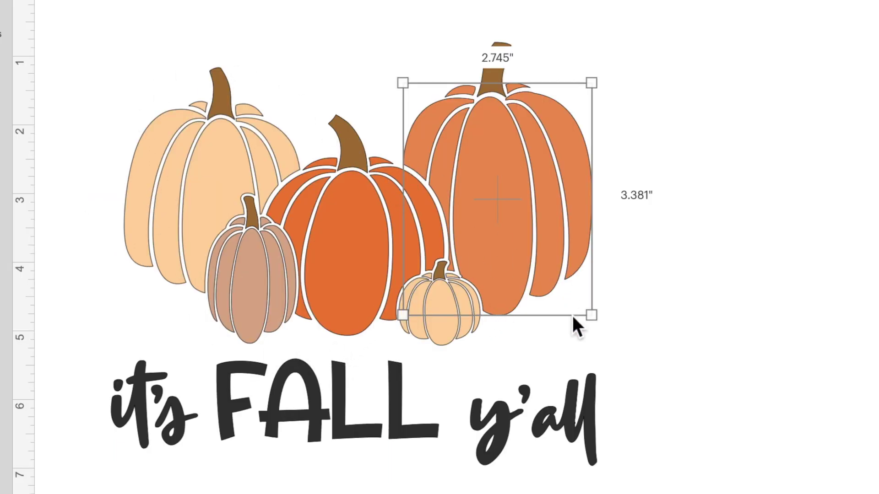
left_click(728, 229)
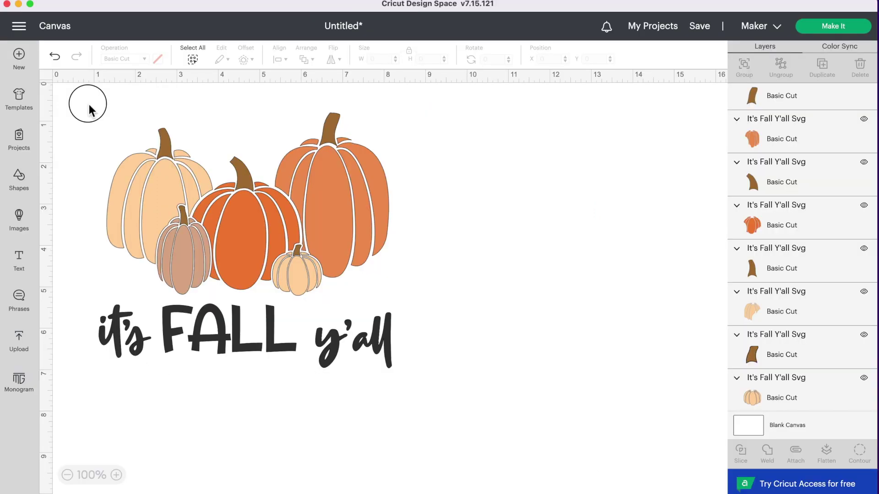
left_click_drag(94, 28, 258, 253)
left_click_drag(188, 239, 403, 286)
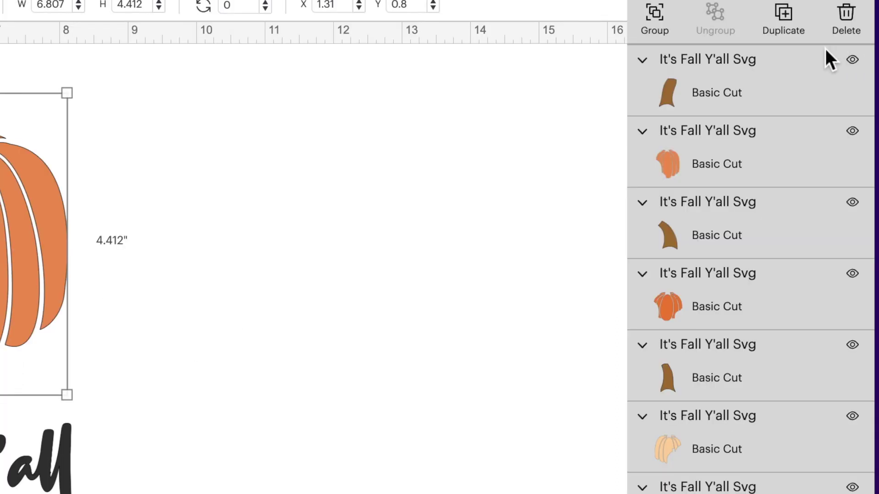
Step: Attach the pumpkins, undo to restore their separate colours, then reselect every pumpkin piece
scroll(813, 86, "down", 10)
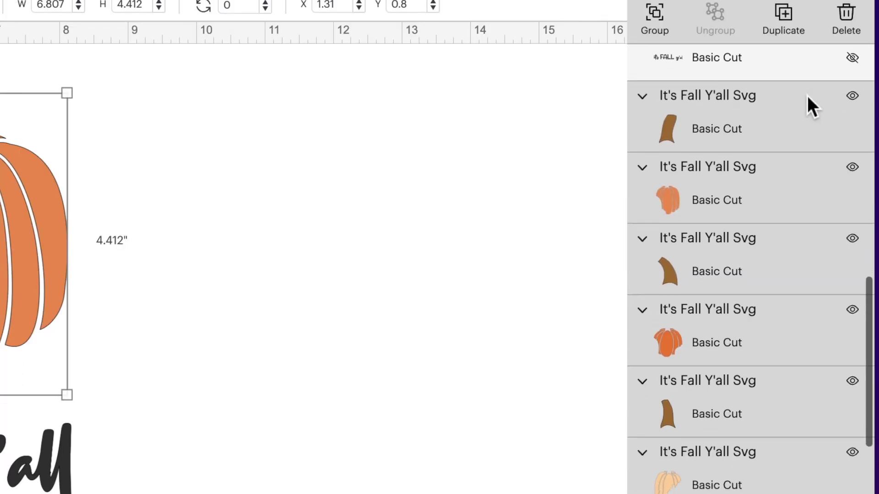
scroll(807, 97, "down", 10)
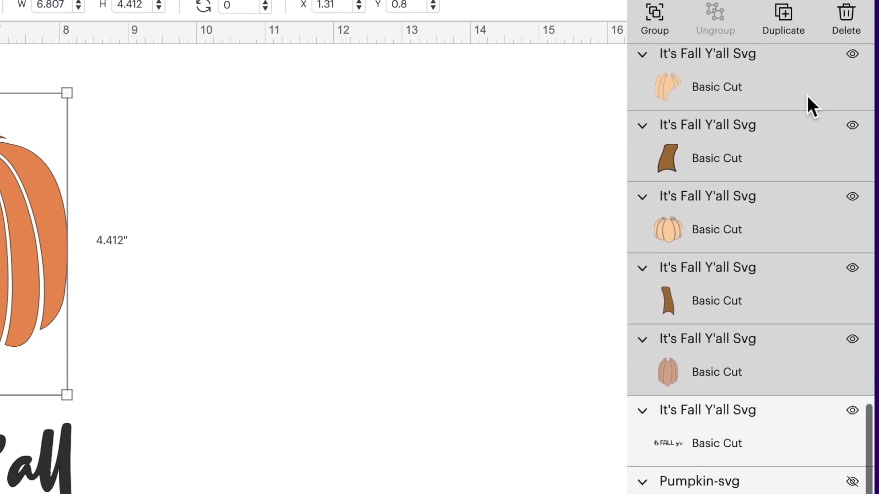
scroll(808, 97, "up", 1)
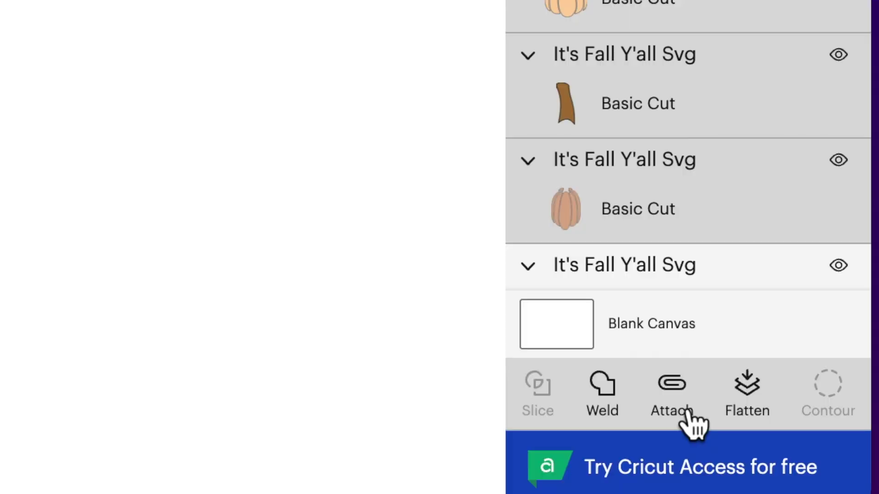
left_click(687, 412)
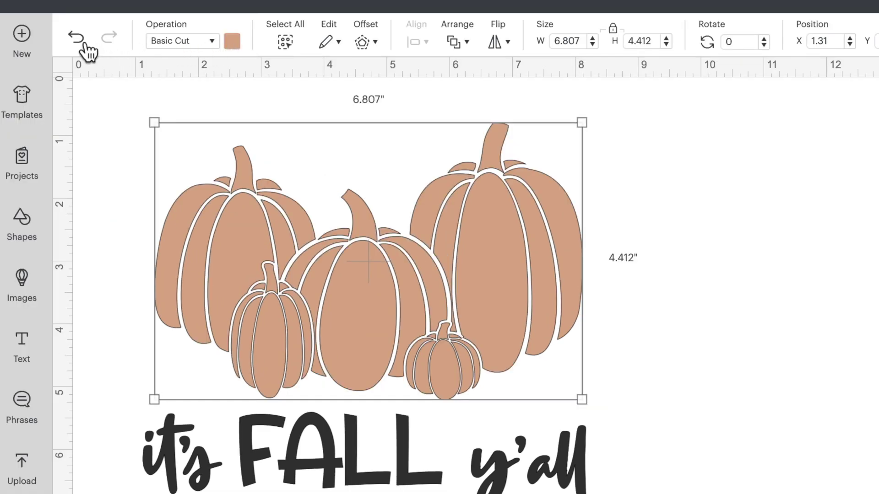
left_click(85, 44)
left_click_drag(122, 102, 430, 403)
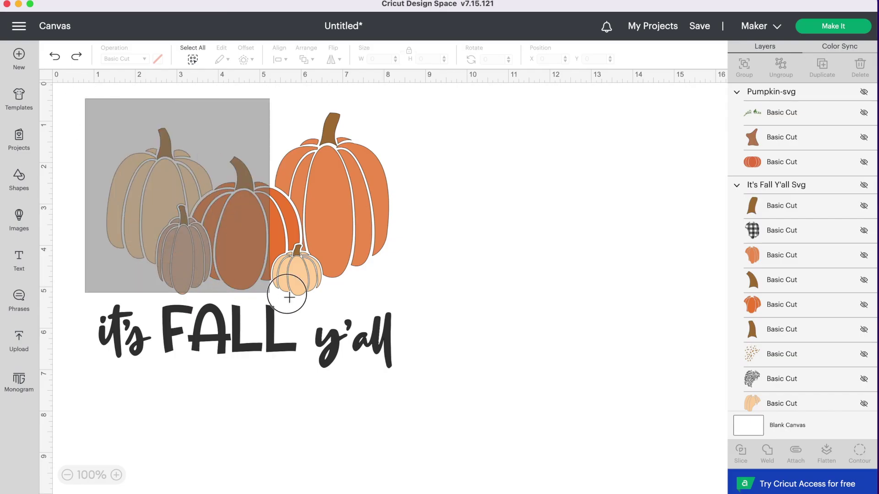
left_click_drag(290, 298, 390, 290)
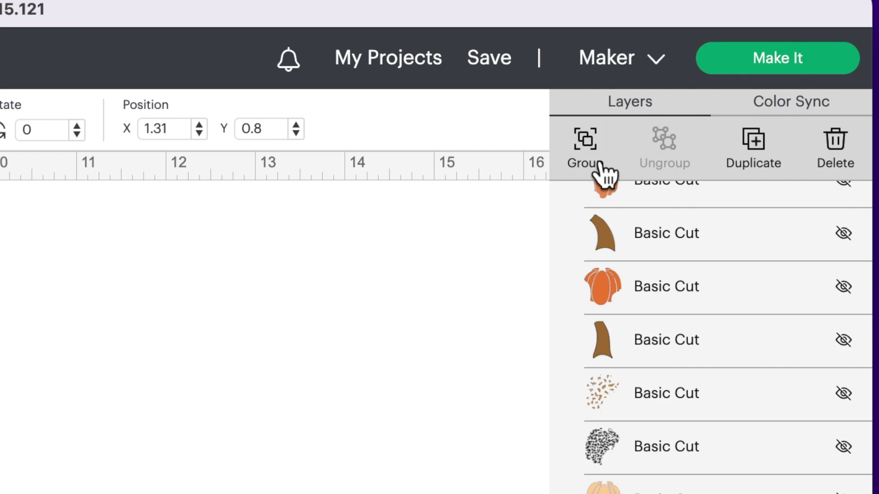
Step: Group the pumpkins and apply a welded, rounded 0.097 in offset outline
left_click(598, 164)
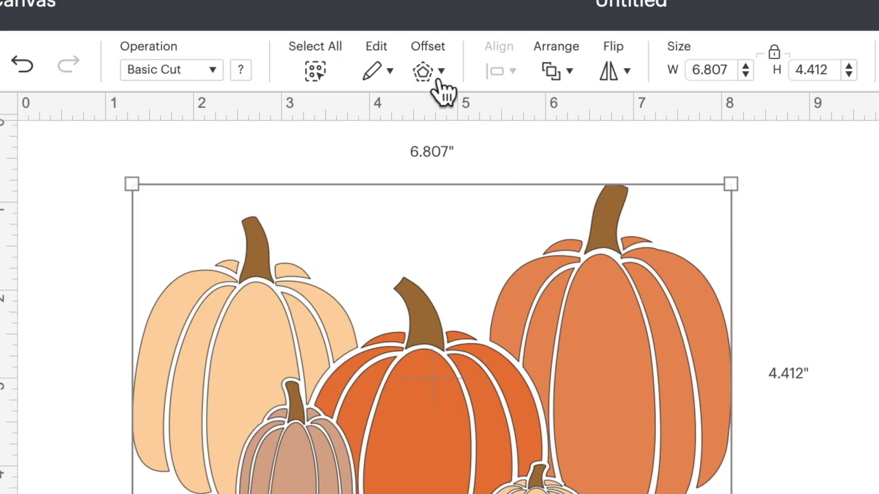
left_click(438, 84)
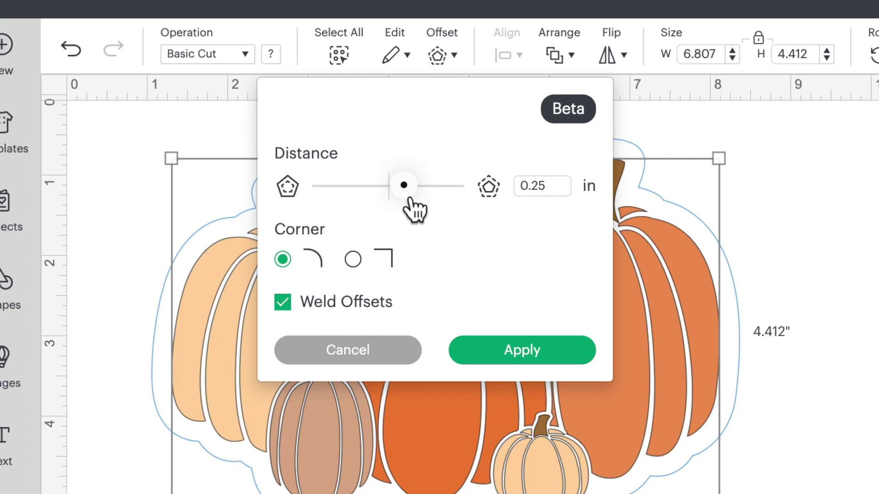
left_click_drag(409, 198, 400, 198)
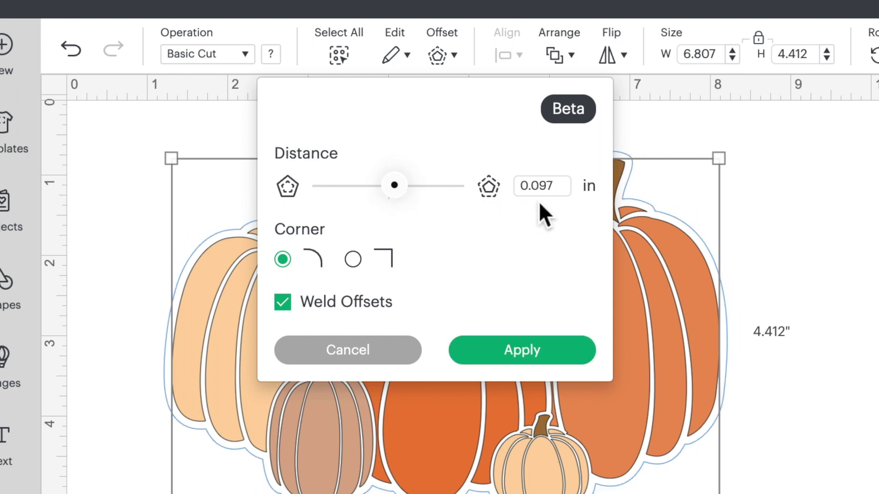
left_click(530, 361)
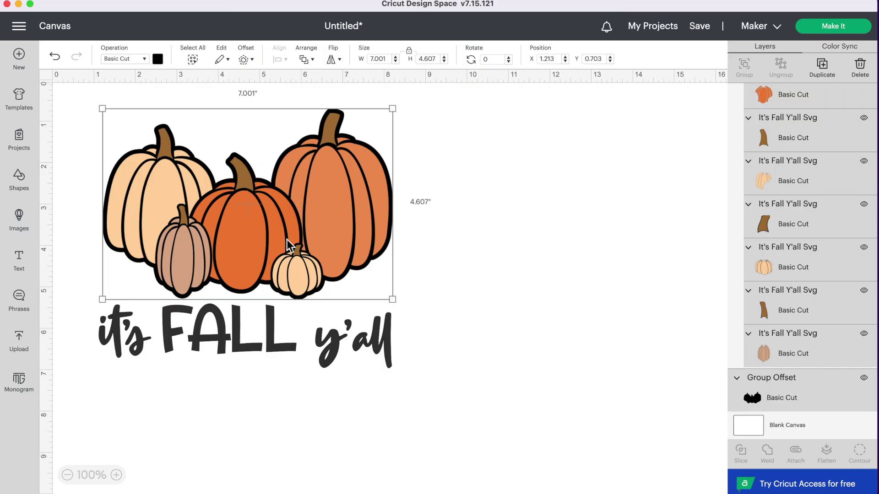
scroll(842, 265, "down", 3)
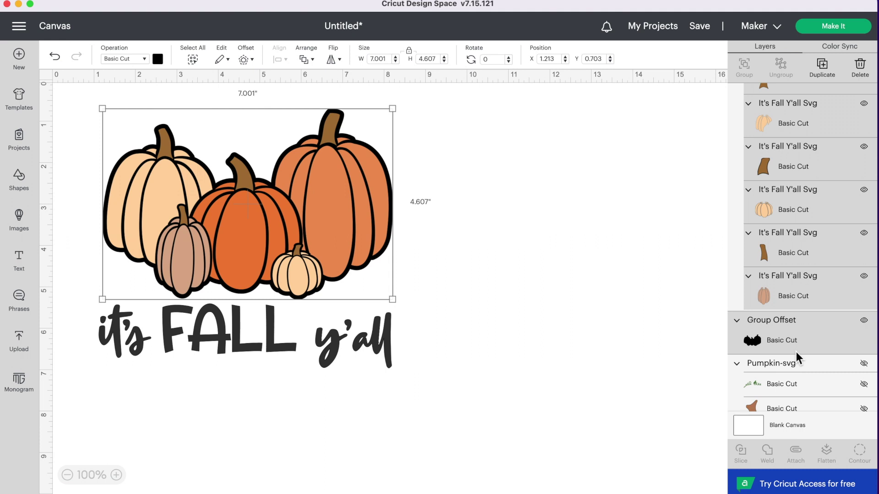
left_click(408, 247)
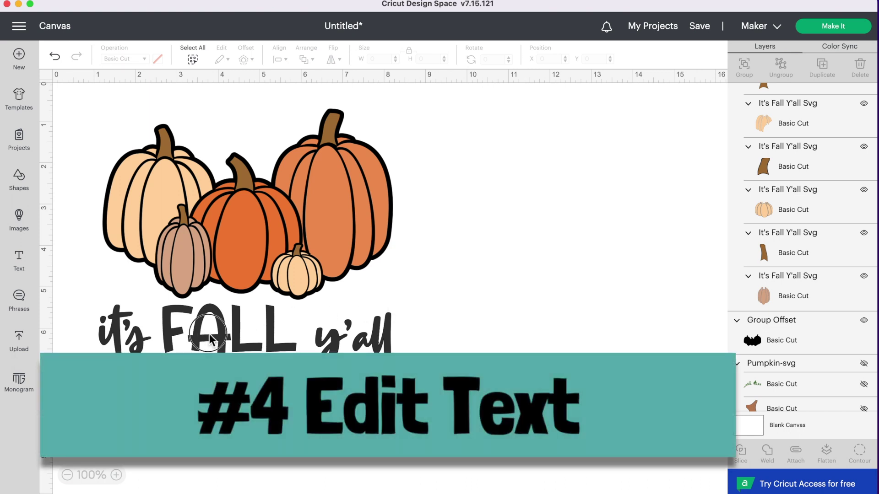
Step: Select the "it's FALL y'all" text layer and delete it
left_click(209, 334)
scroll(222, 337, "up", 1)
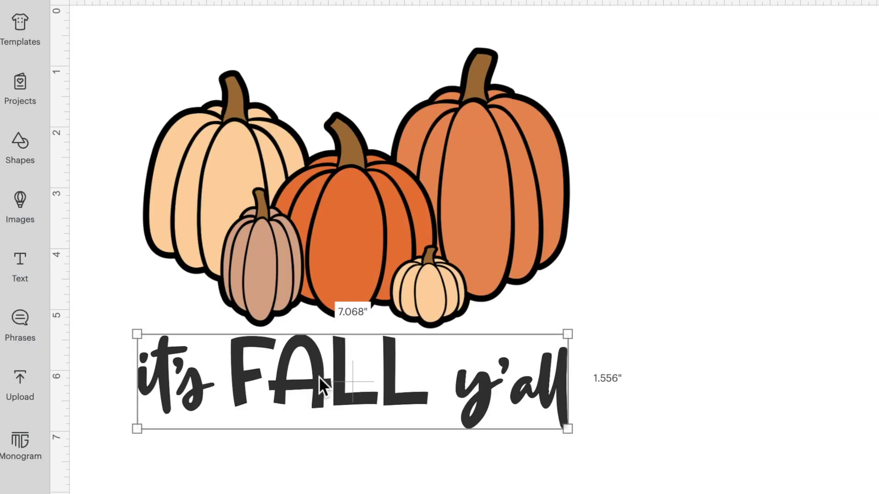
left_click(223, 336)
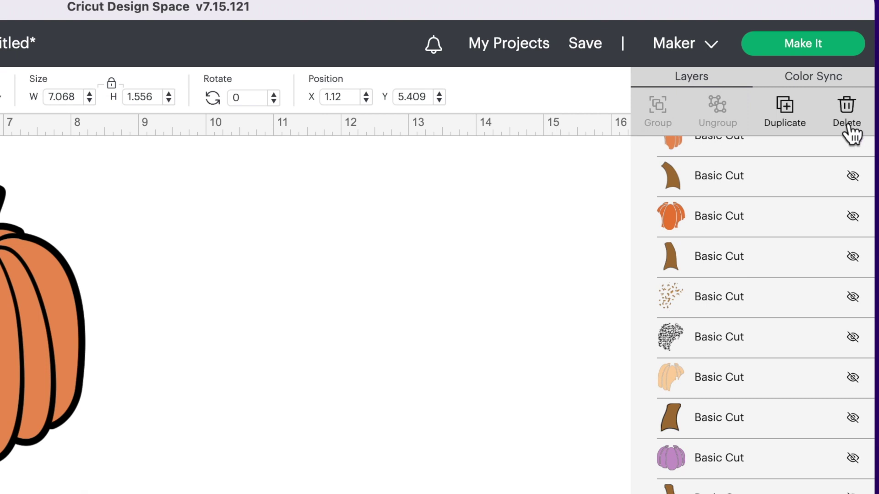
left_click(859, 74)
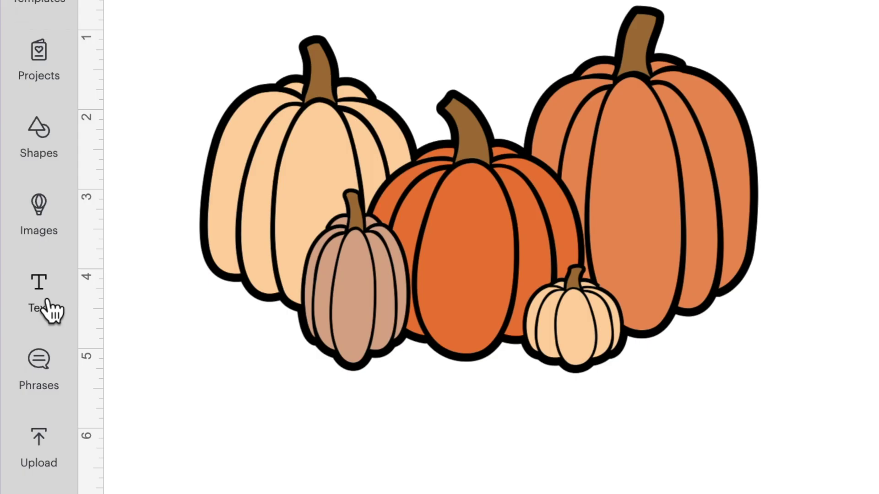
Step: Add a 'Fall Is My Favourite' text layer below the pumpkins, sized 7.63 × 0.974 in
left_click(25, 266)
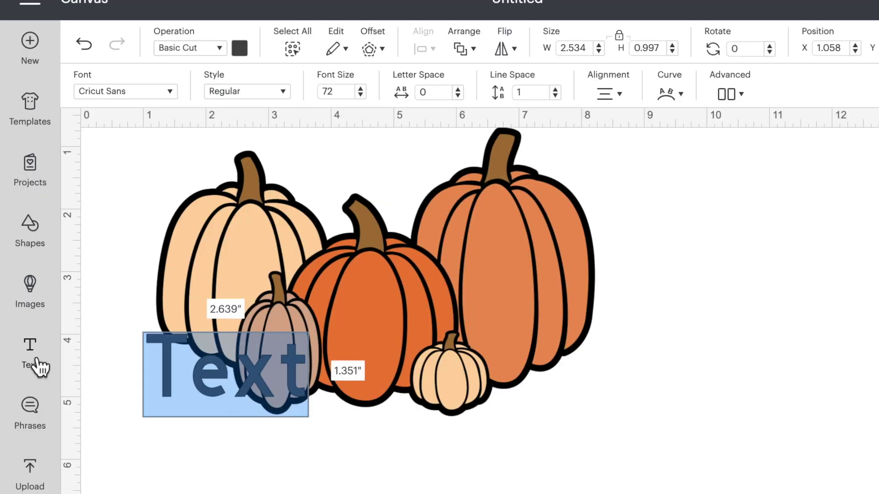
key("BackSpace")
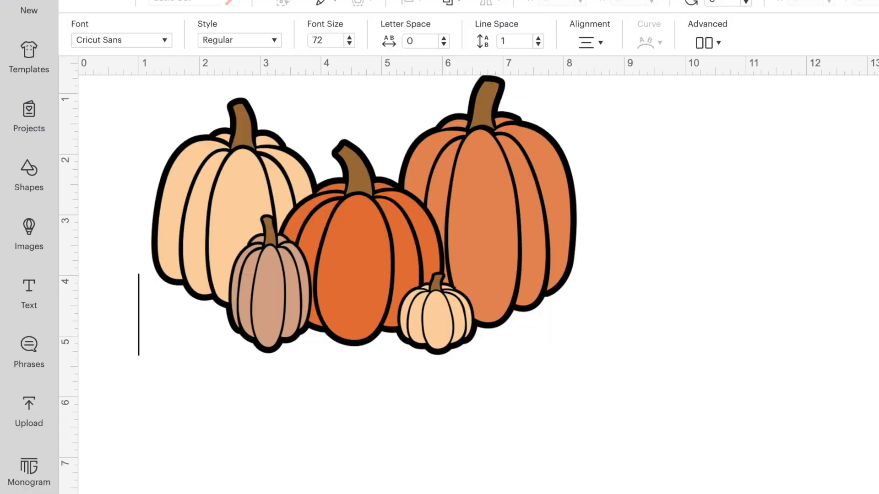
type("Fall Is")
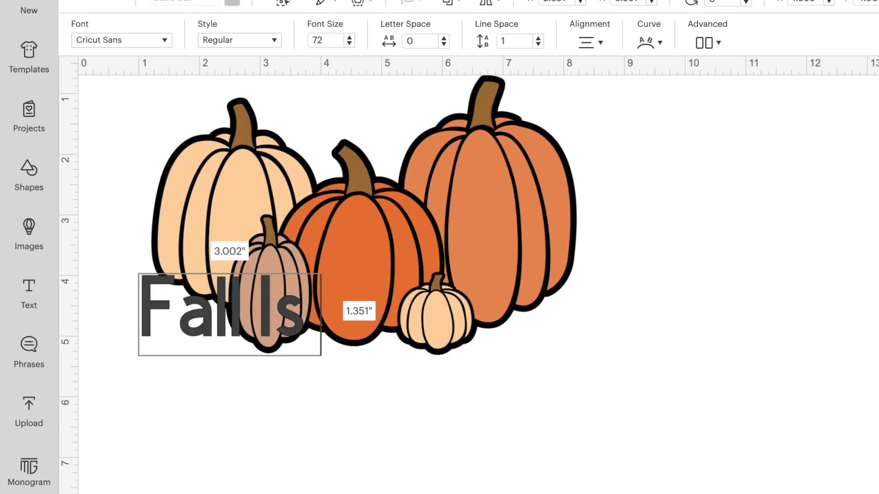
type(" My Favouri")
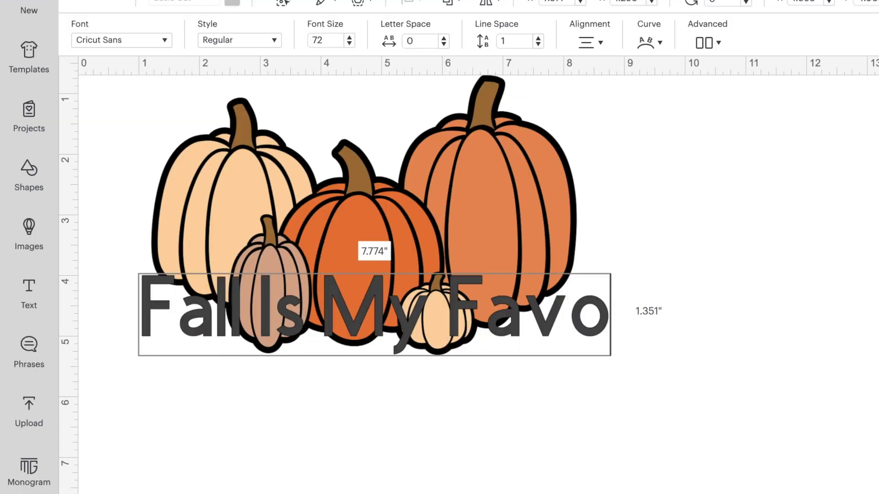
type("te")
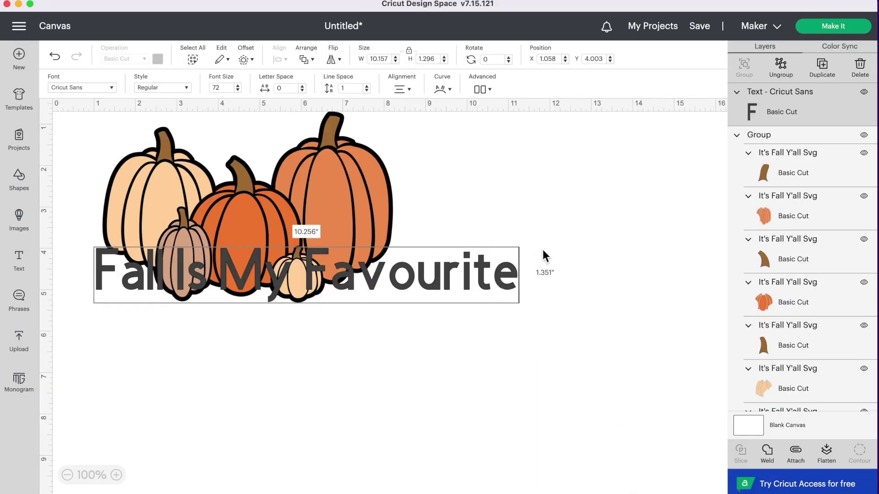
left_click_drag(443, 282, 443, 355)
left_click_drag(515, 373, 411, 361)
left_click_drag(353, 356, 350, 347)
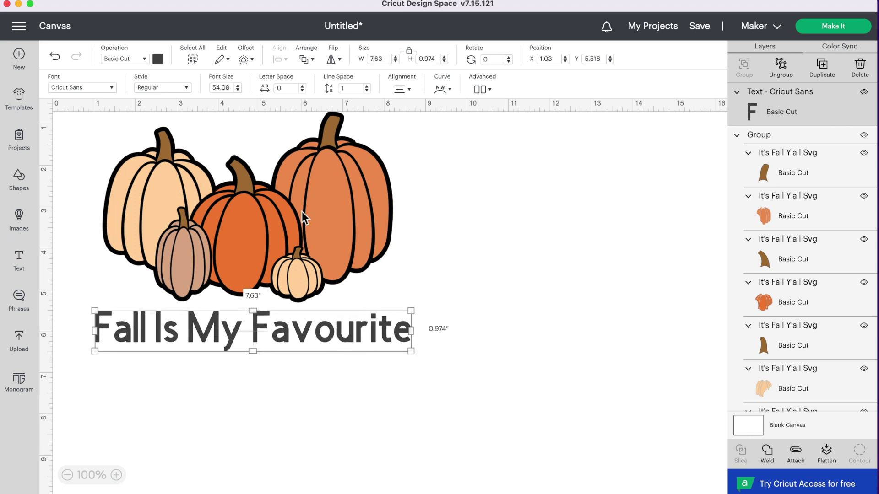
Step: Apply the A little sunshine system font and resize the text to 6.432 × 1.062 in
left_click(87, 89)
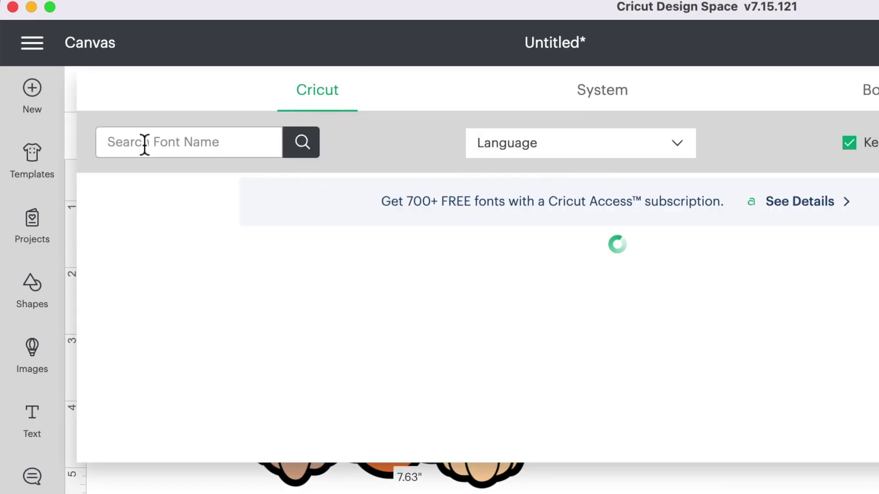
left_click(608, 97)
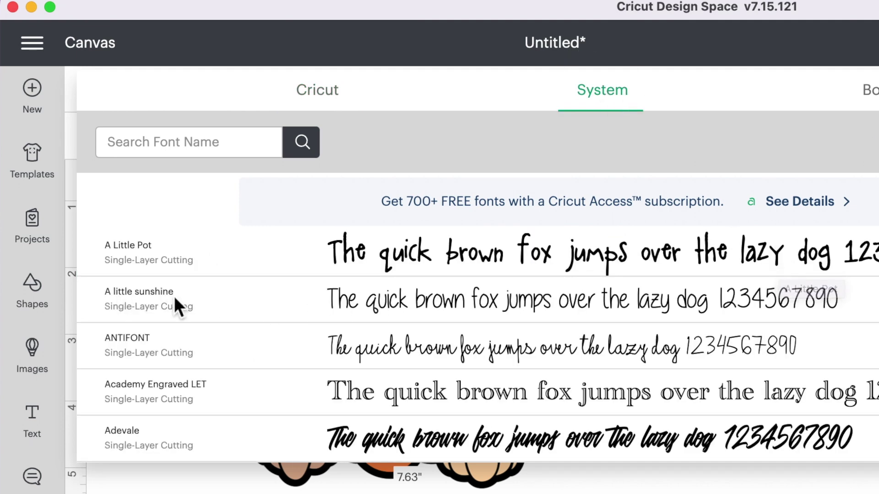
left_click(496, 304)
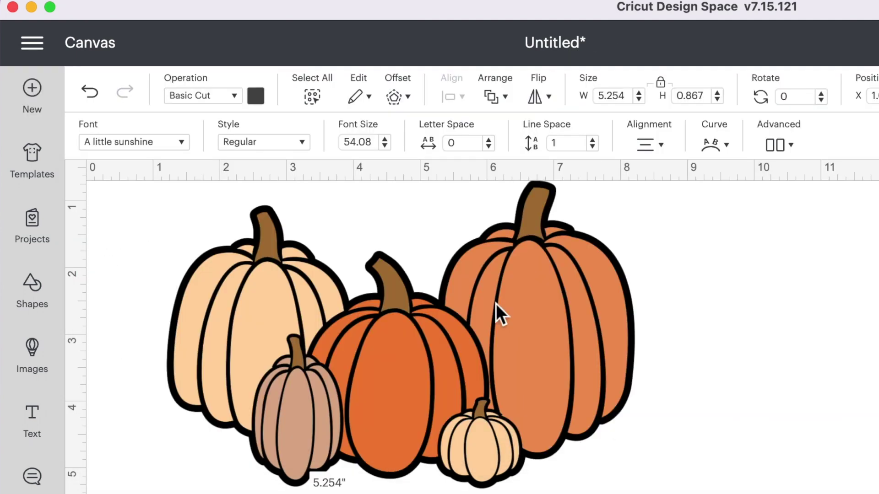
left_click_drag(504, 493, 583, 493)
left_click(481, 493)
left_click_drag(298, 341, 307, 335)
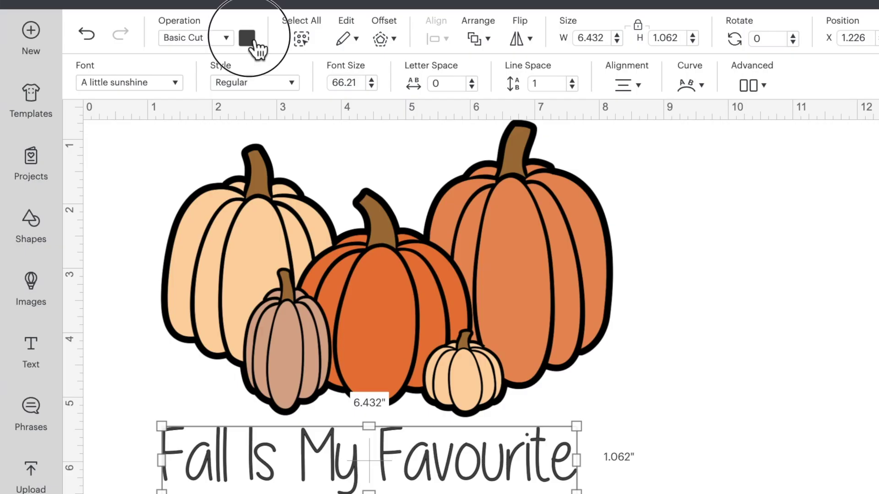
Step: Colour the text black and move it above the pumpkins
left_click(159, 59)
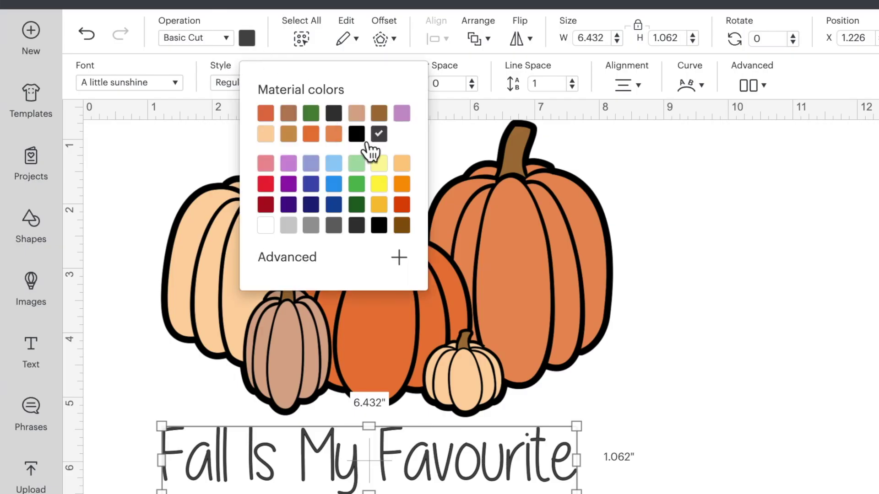
left_click(357, 134)
left_click(836, 383)
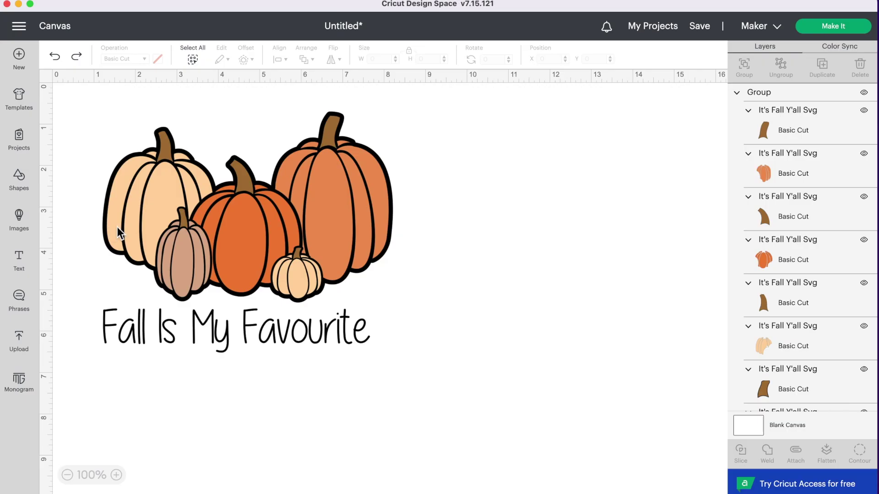
left_click_drag(96, 160, 230, 260)
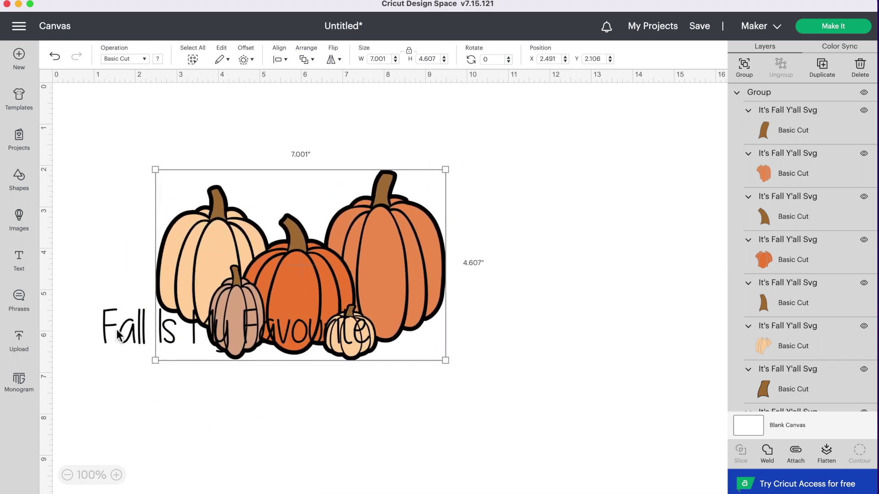
left_click_drag(118, 335, 189, 156)
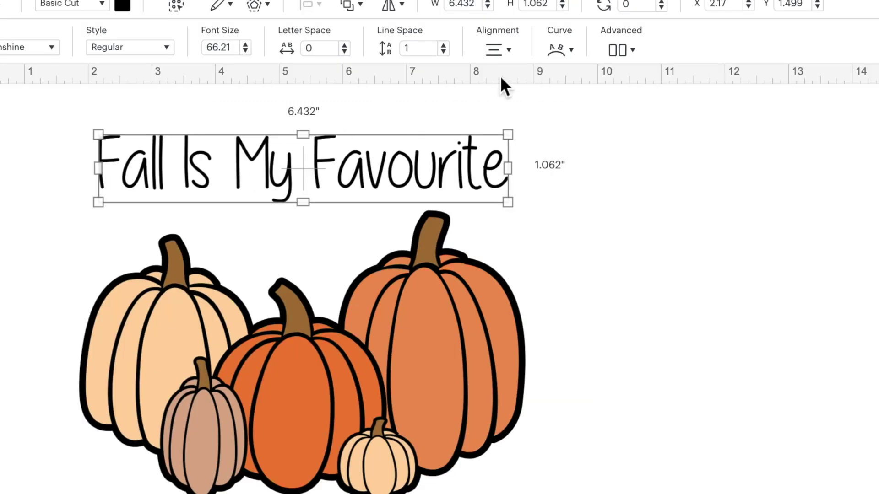
Step: Arch the text upward using the Curve diameter slider
left_click(619, 26)
left_click_drag(519, 97, 547, 115)
left_click(752, 364)
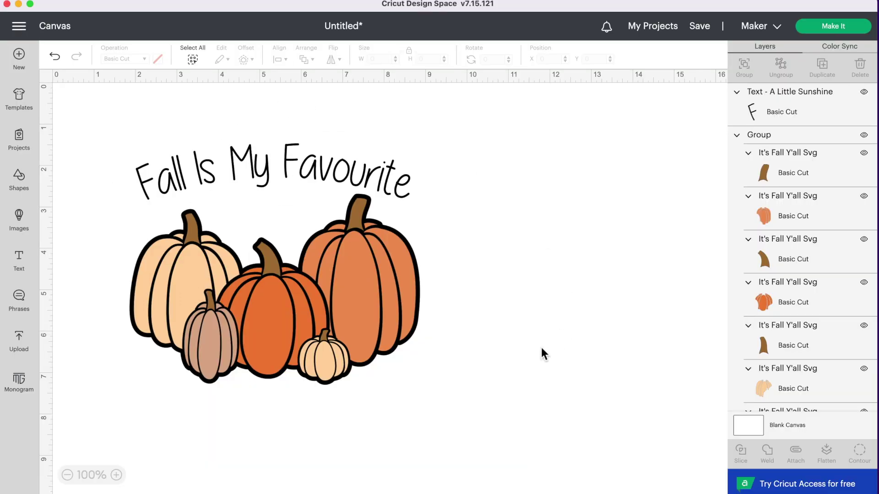
Step: Unhide the It's Fall Y'all Svg group and move it beside the pumpkin layout
scroll(865, 355, "down", 5)
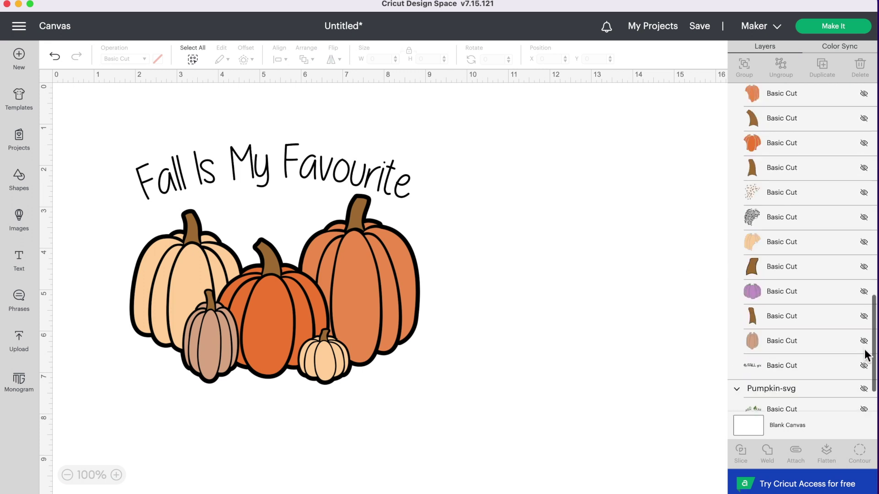
scroll(867, 357, "down", 2)
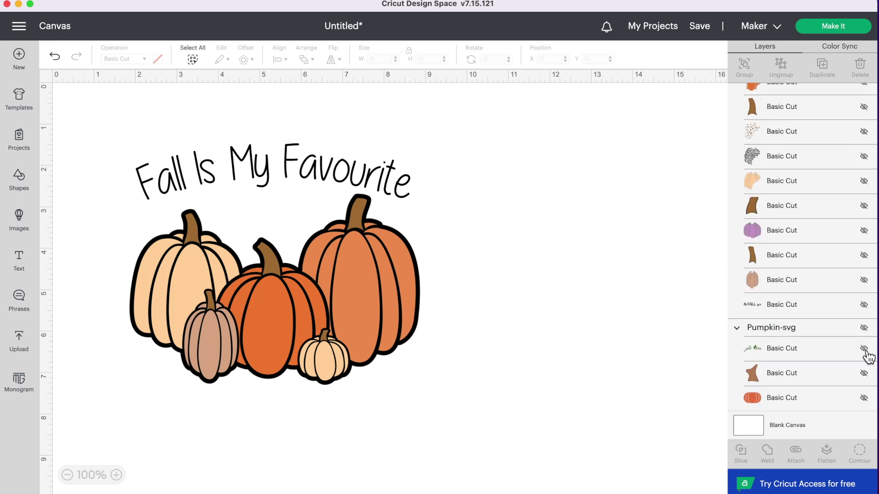
scroll(868, 356, "up", 4)
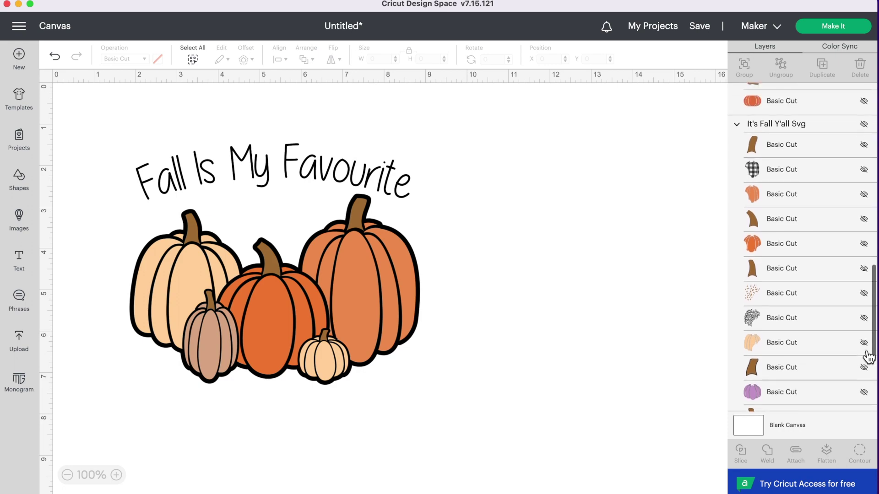
left_click(864, 92)
left_click_drag(409, 293, 456, 244)
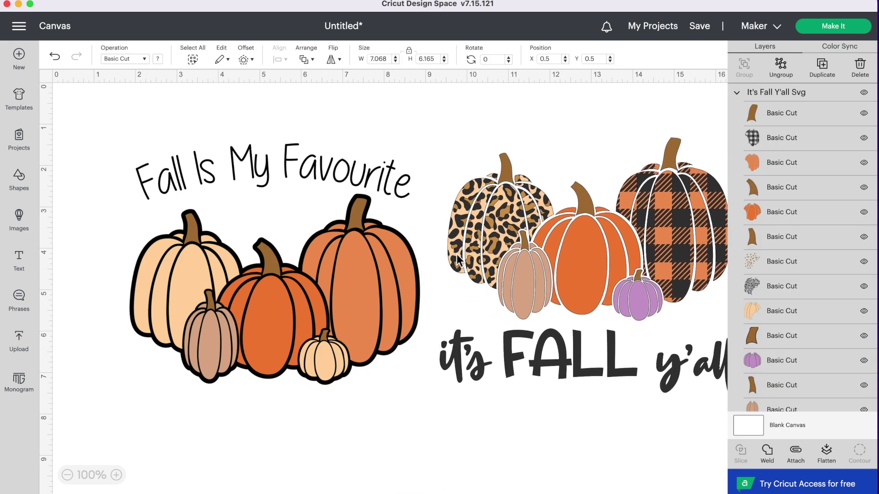
scroll(466, 295, "right", 3)
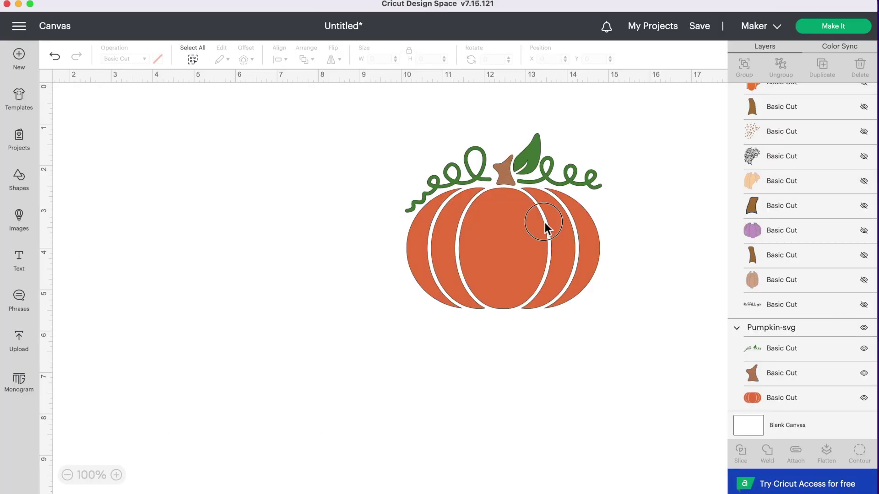
Step: Move Pumpkin-svg left, scale it to 6.395 in wide, and ungroup it
left_click_drag(545, 226, 276, 216)
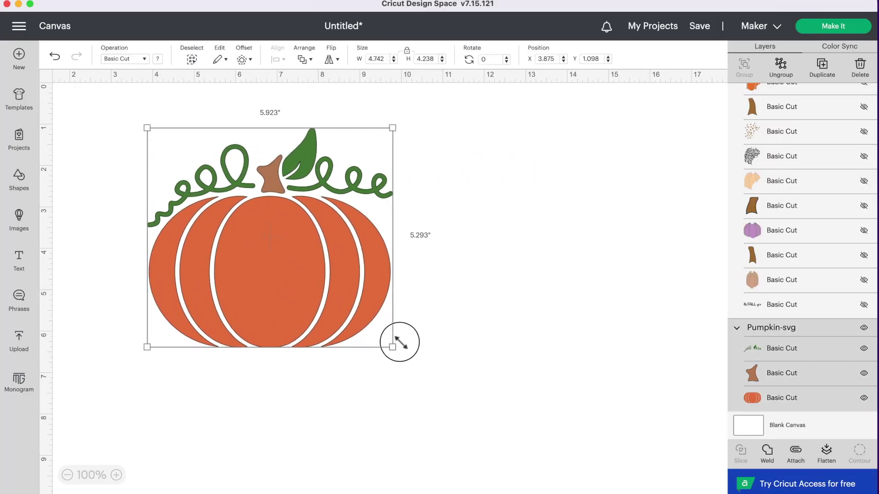
left_click_drag(399, 342, 419, 357)
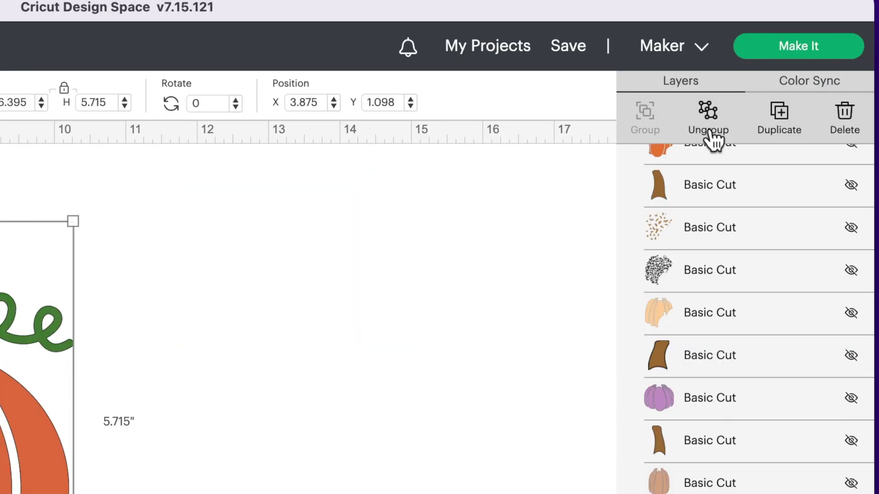
left_click(709, 132)
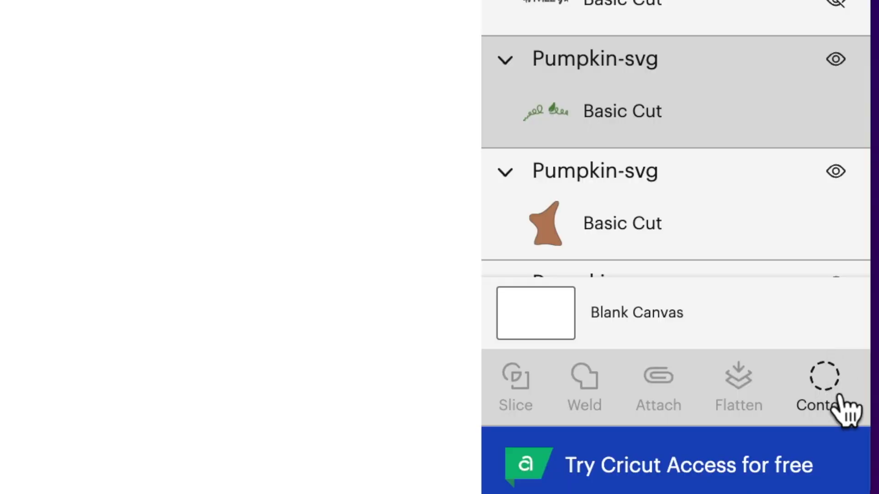
Step: Hide the leaf contour on the curly vine so it isn't cut, then deselect the vine
left_click(840, 400)
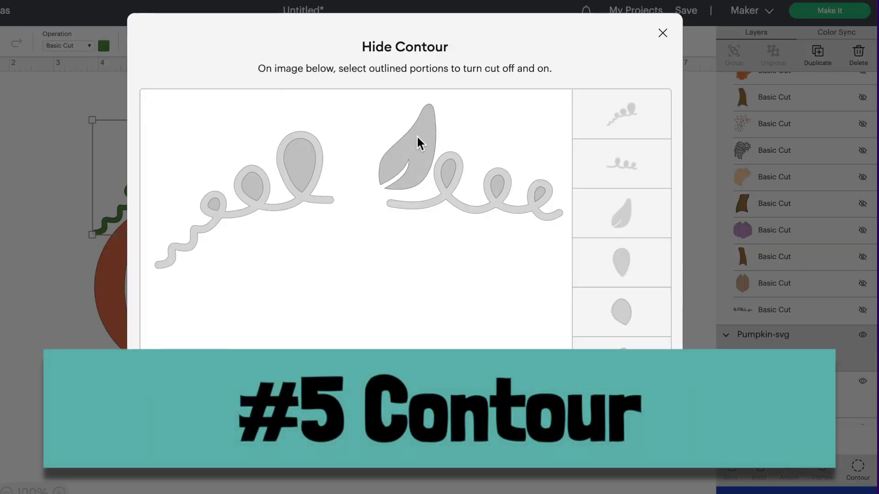
left_click(416, 136)
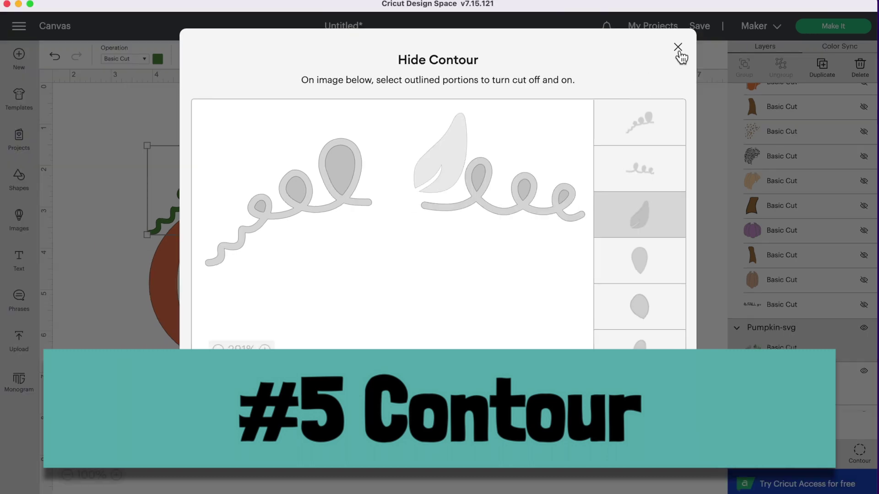
left_click(679, 51)
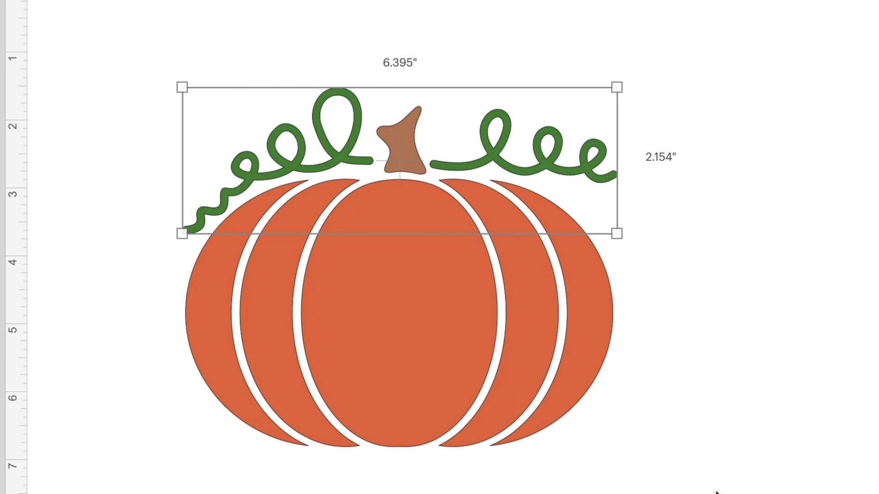
left_click(716, 336)
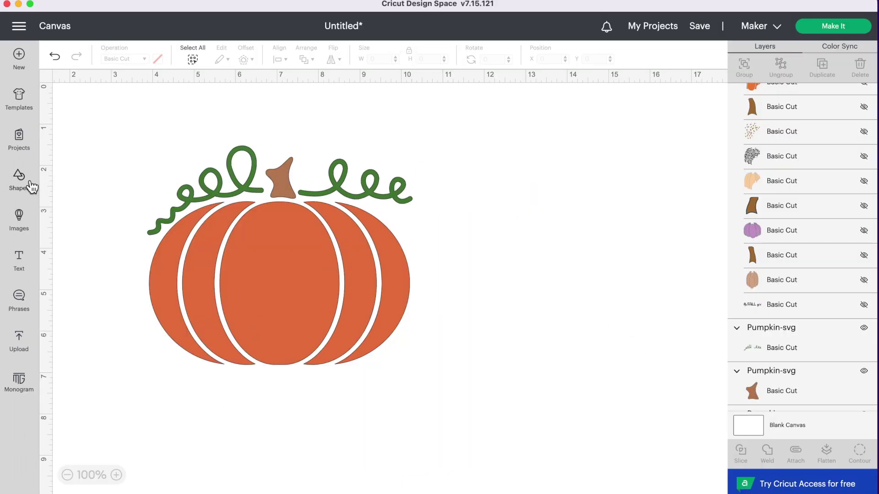
Step: Add a square, unlock it, and stretch it to 9.542 × 1.569 in across the pumpkin's middle
left_click(41, 202)
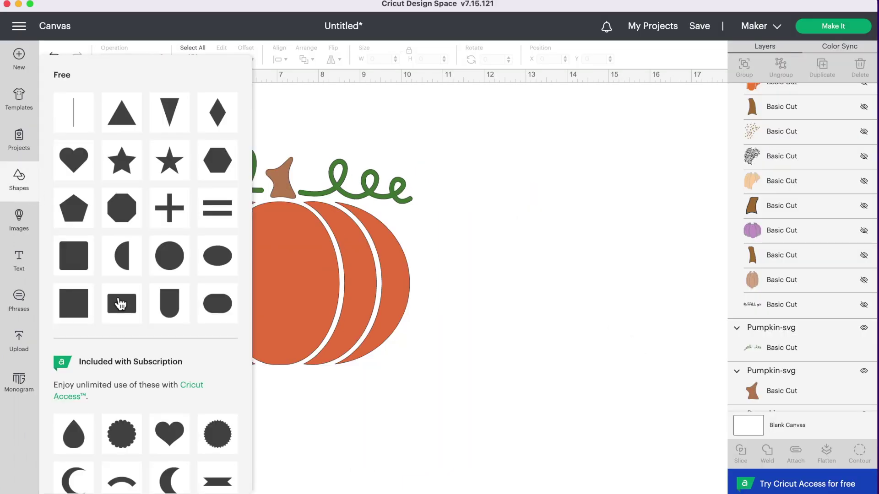
left_click(83, 307)
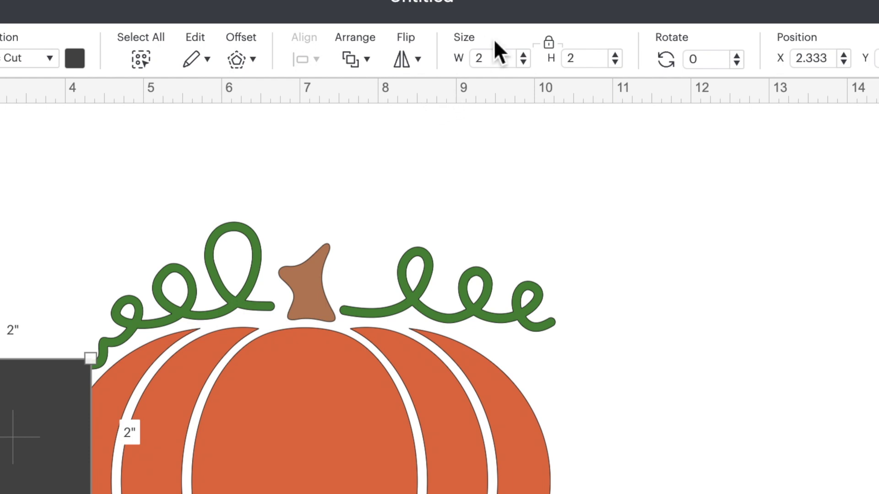
left_click(551, 51)
left_click_drag(166, 301, 516, 293)
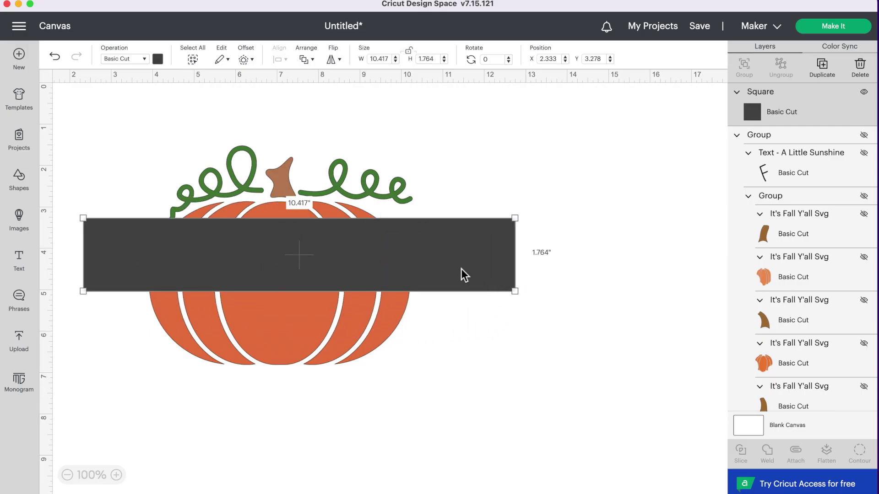
left_click_drag(447, 259, 447, 293)
left_click_drag(515, 328, 478, 320)
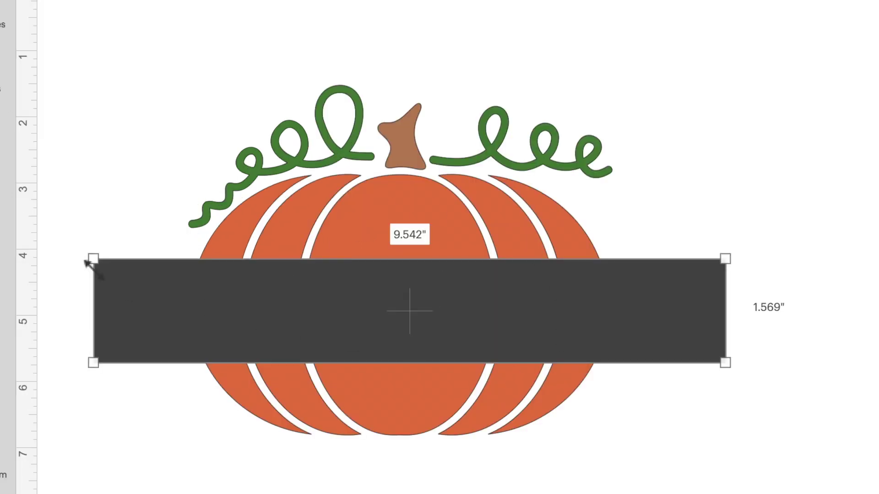
left_click(699, 458)
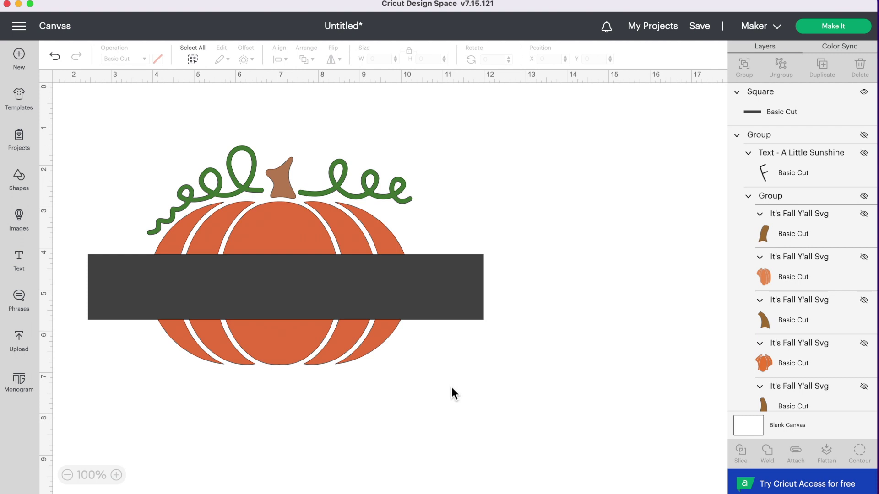
Step: Select the rectangle and pumpkin together and slice the pumpkin with the rectangle
left_click(274, 330)
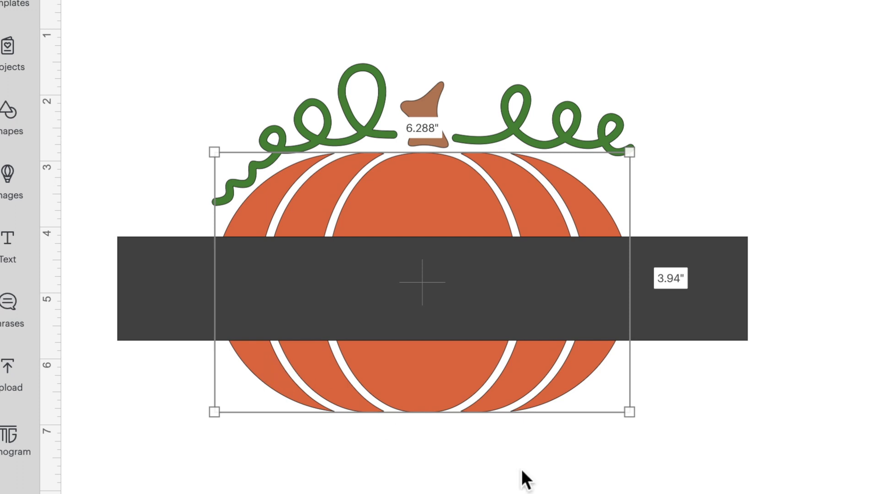
left_click(703, 449)
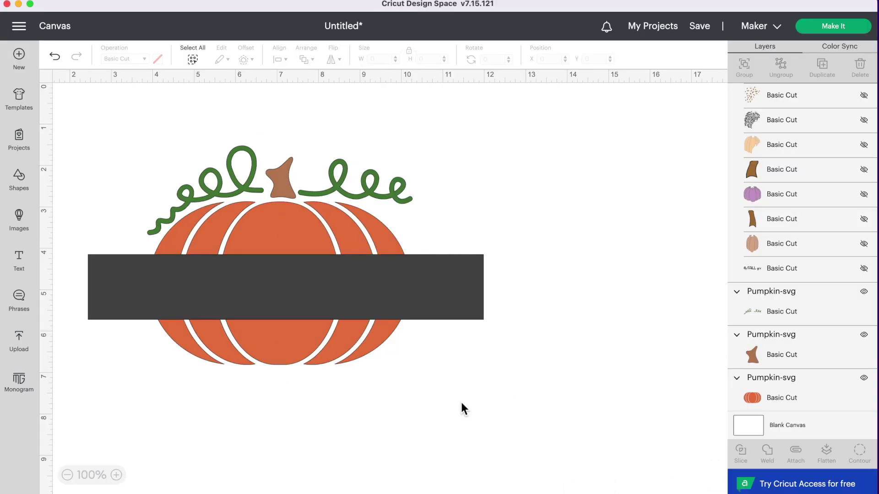
left_click_drag(460, 400, 321, 299)
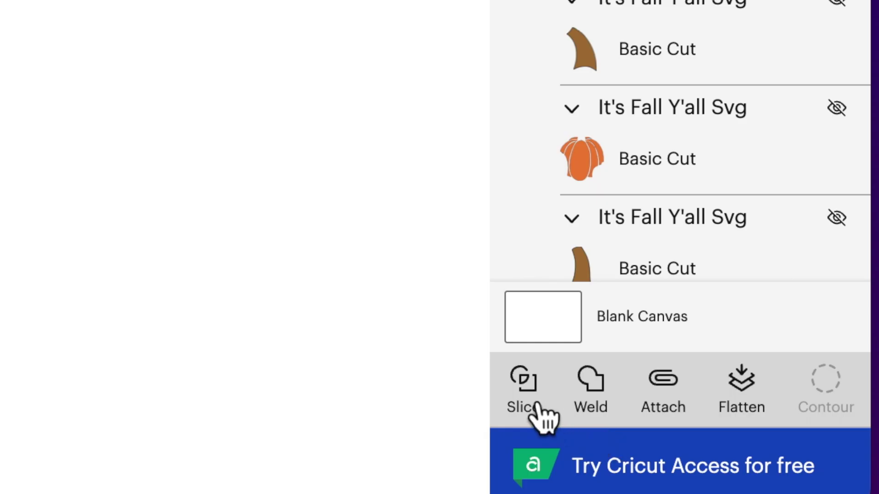
left_click(746, 459)
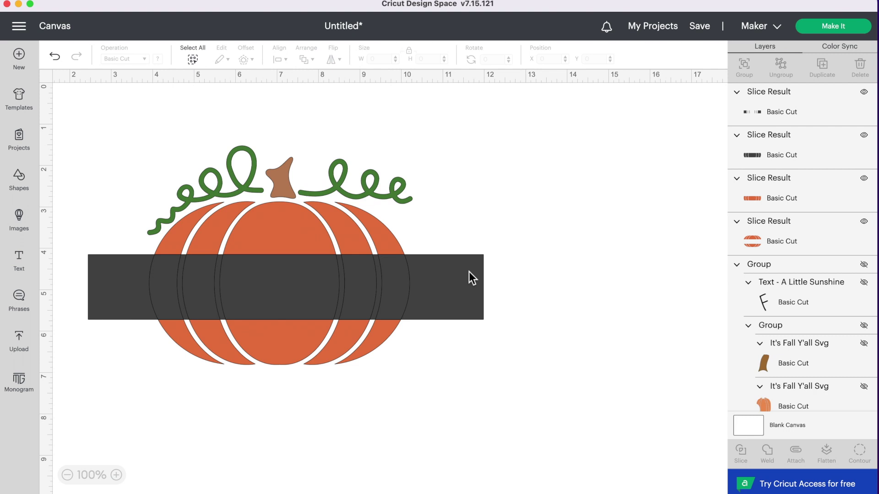
Step: Pull the leftover rectangle and middle band pieces off the pumpkin and remove them
left_click_drag(468, 270, 476, 425)
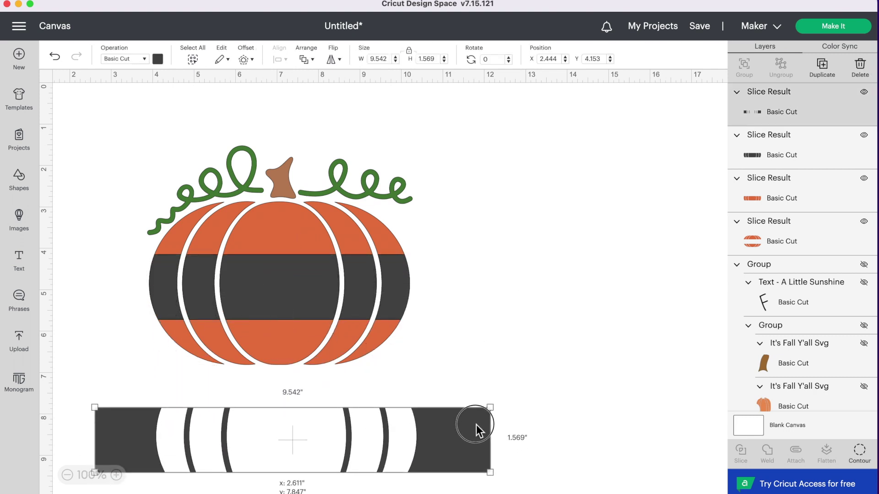
left_click_drag(302, 279, 492, 422)
left_click_drag(290, 273, 510, 432)
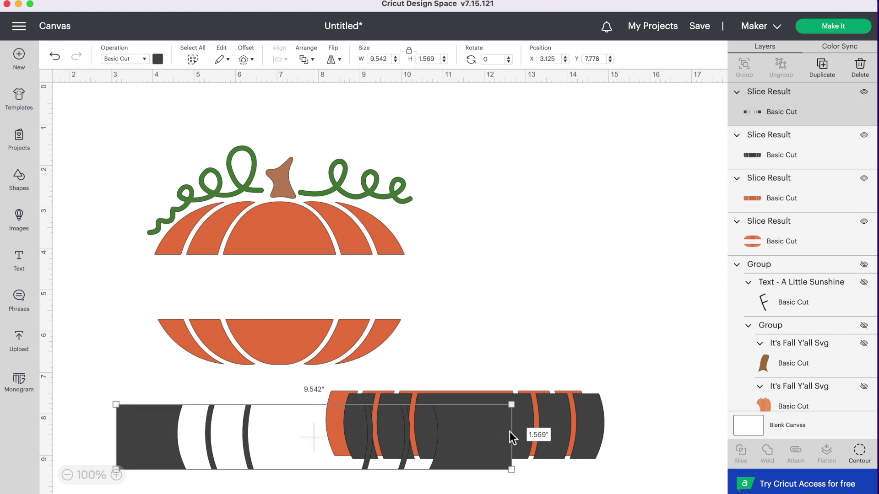
key("super+z")
key("super+z")
key("super+z")
key("super+z")
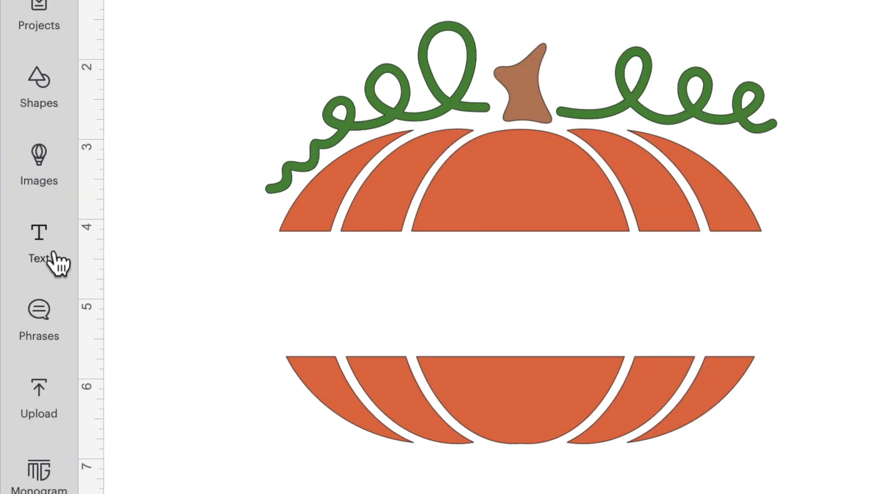
Step: Add the text 'October' and position it inside the pumpkin's empty middle gap
left_click(52, 254)
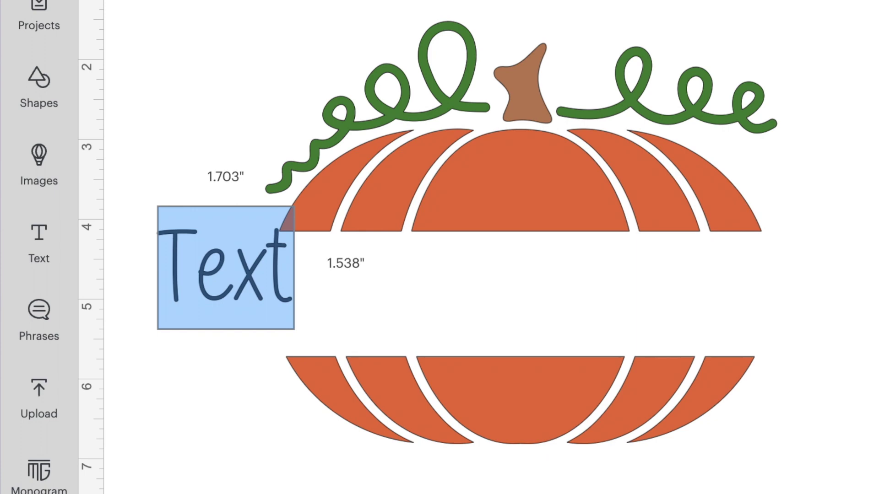
type("Octo")
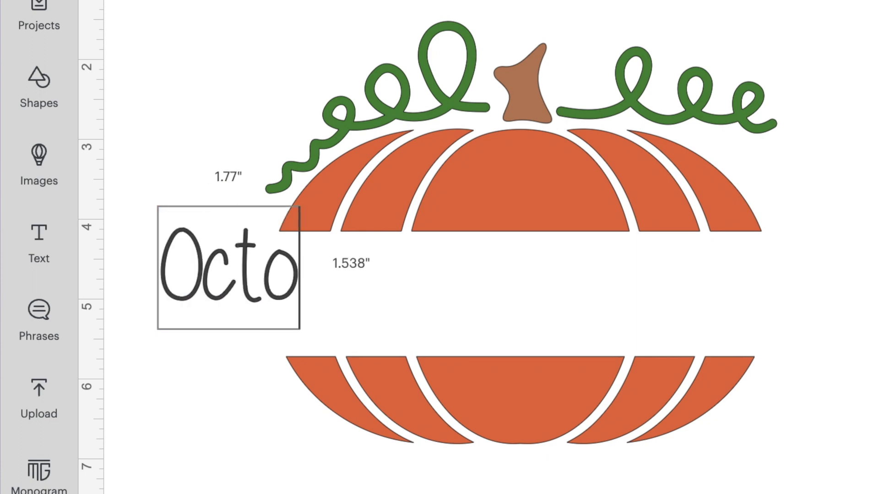
type("be")
type("r")
left_click_drag(353, 272, 585, 320)
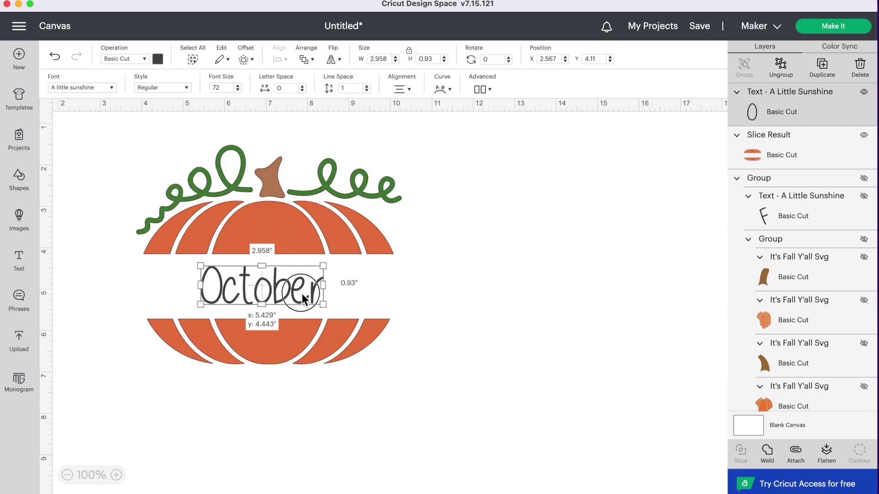
left_click_drag(303, 300, 338, 310)
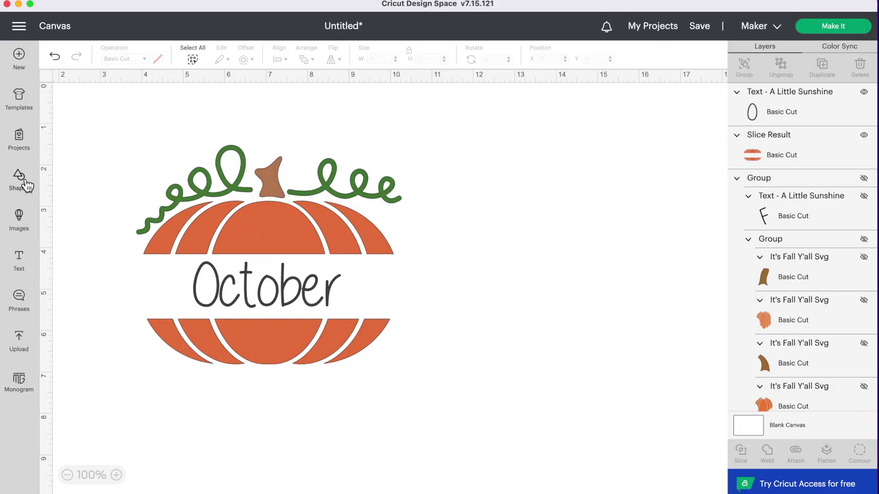
Step: Add a square, unlock it, and flatten it into a thin 7.333 × 0.083 in bar above October
left_click(19, 187)
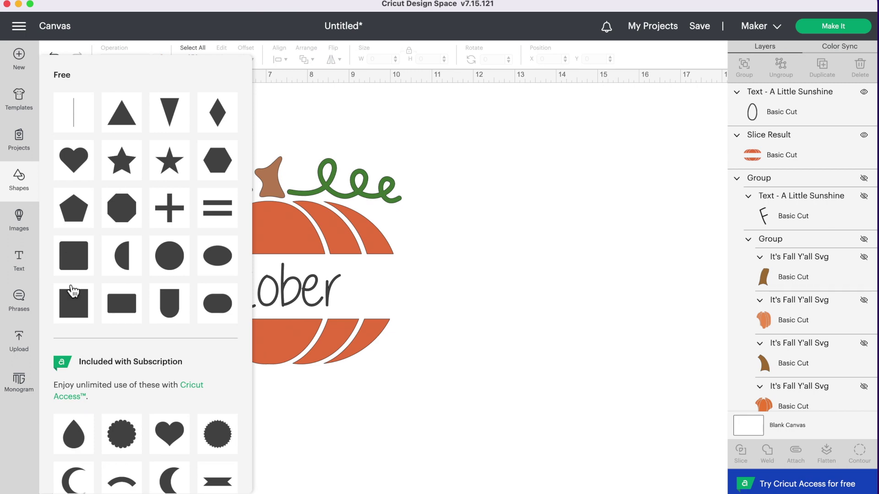
left_click(73, 309)
left_click_drag(108, 163, 156, 310)
left_click(409, 52)
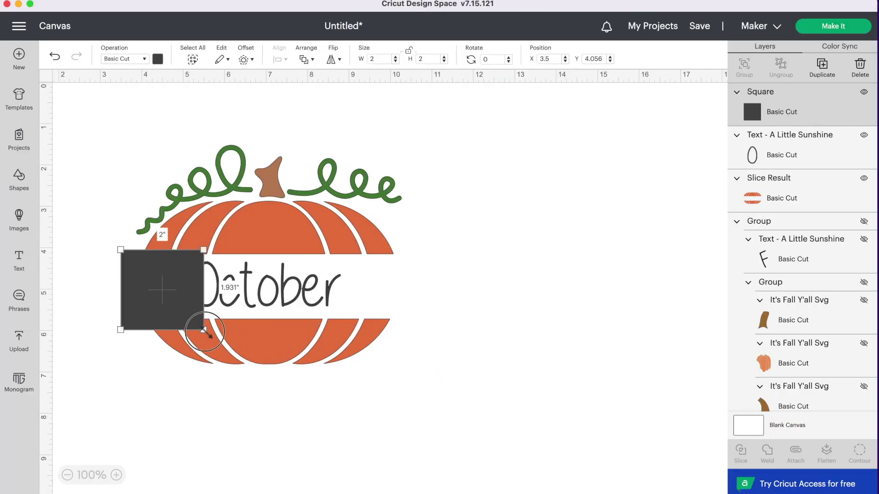
left_click_drag(109, 493, 203, 417)
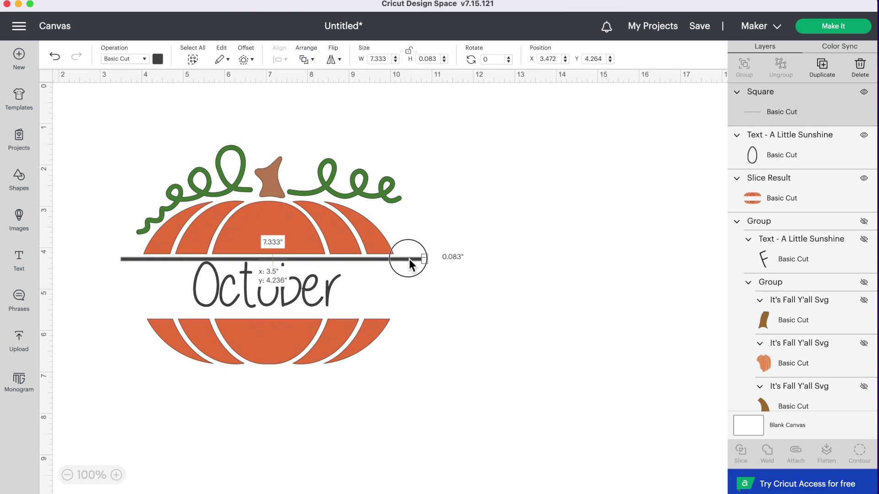
mouse_move(409, 259)
left_mouse_down()
mouse_move(390, 261)
mouse_move(396, 256)
left_mouse_up()
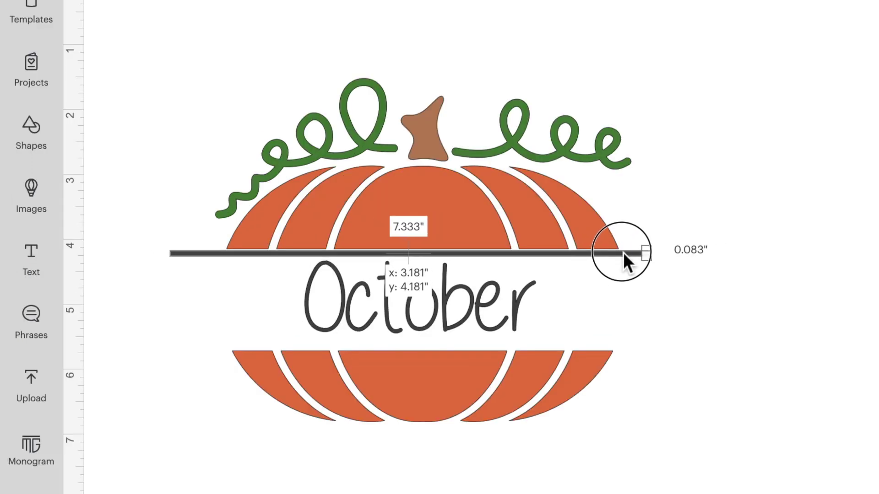
left_click_drag(622, 252, 611, 249)
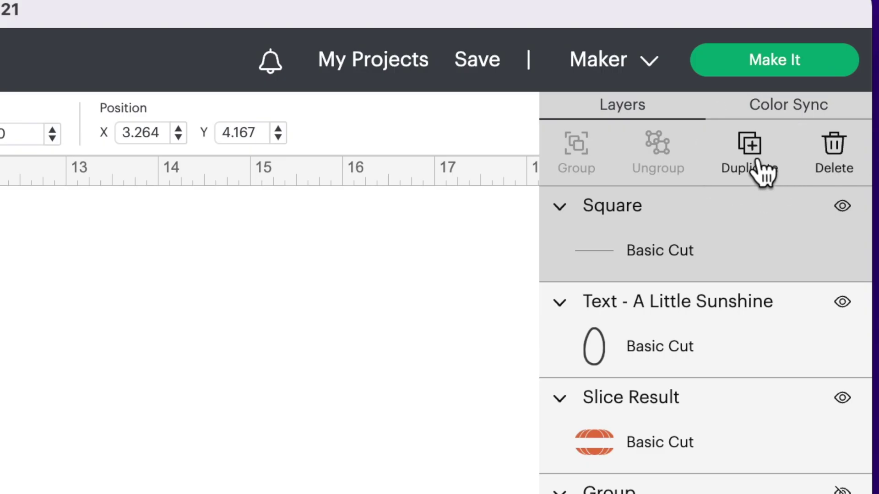
Step: Duplicate the bar to the gap's bottom edge, then select both bars and the October text
left_click(762, 172)
left_click_drag(369, 130, 382, 317)
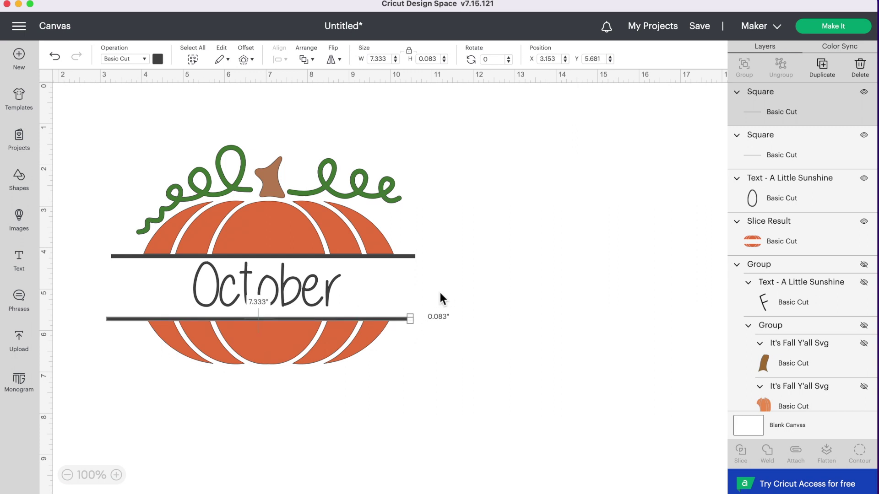
left_click(116, 256)
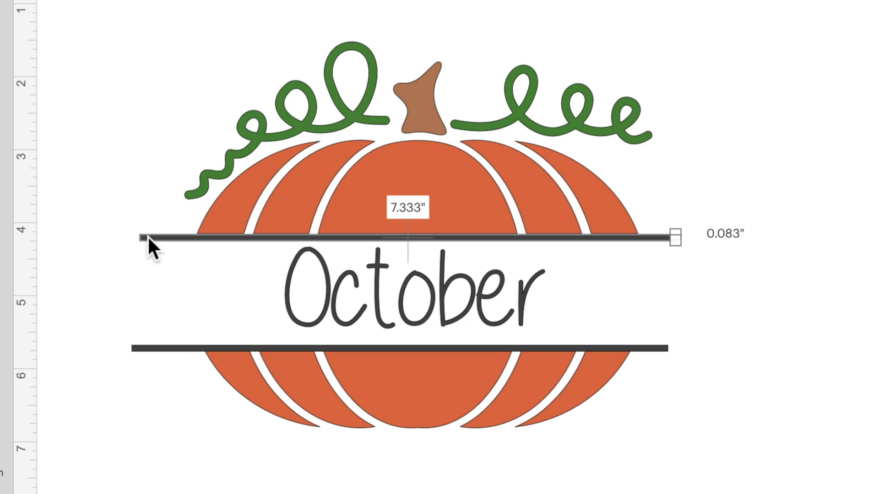
left_click(288, 290, "shift")
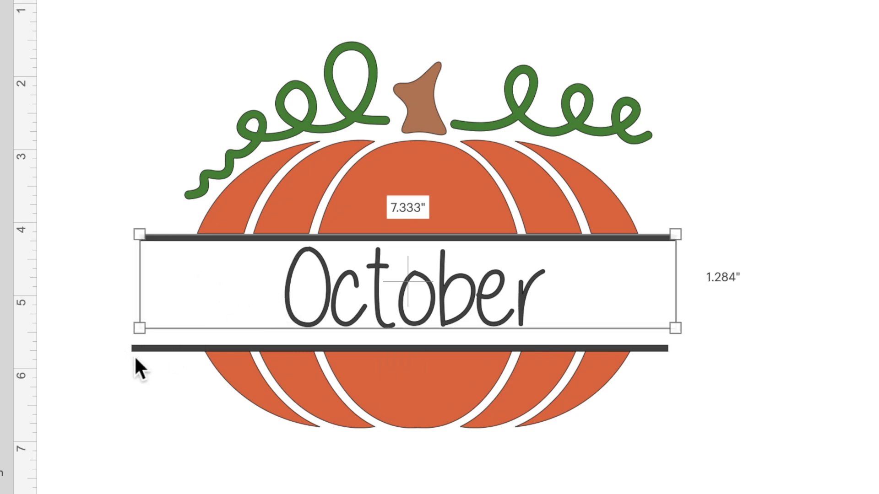
left_click(177, 349, "shift")
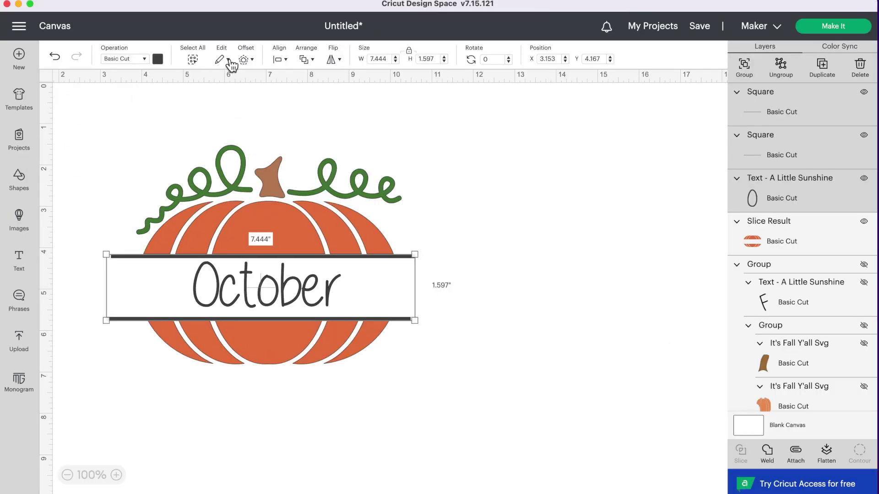
Step: Center October and both bars horizontally and attach them as one set
left_click(279, 59)
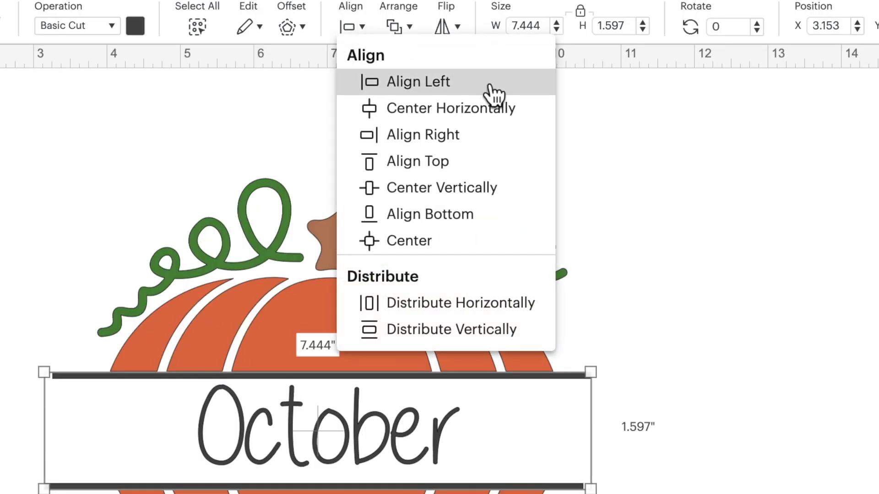
left_click(514, 112)
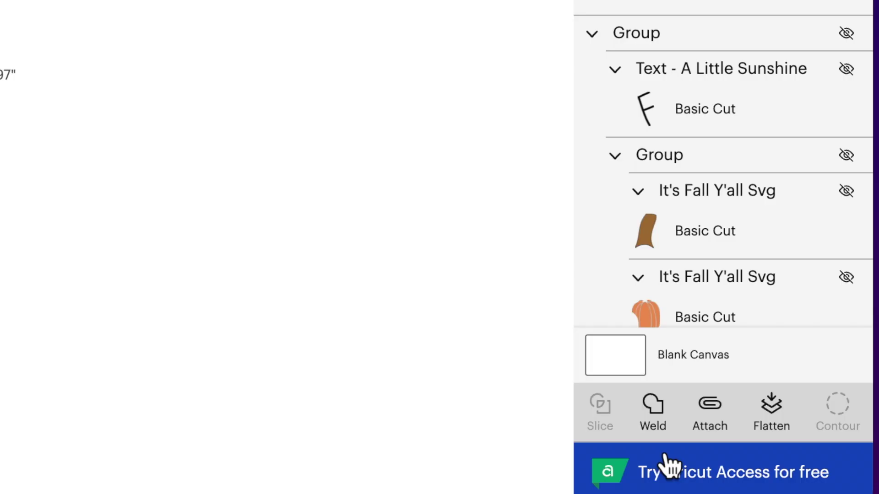
left_click(723, 430)
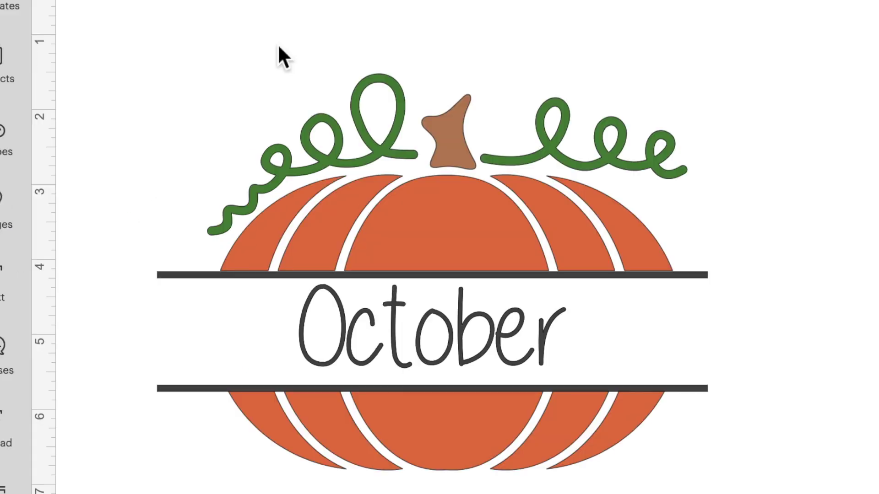
Step: Group the sliced pumpkin with its vines and stem
left_click_drag(174, 130, 221, 153)
left_click_drag(362, 89, 530, 204)
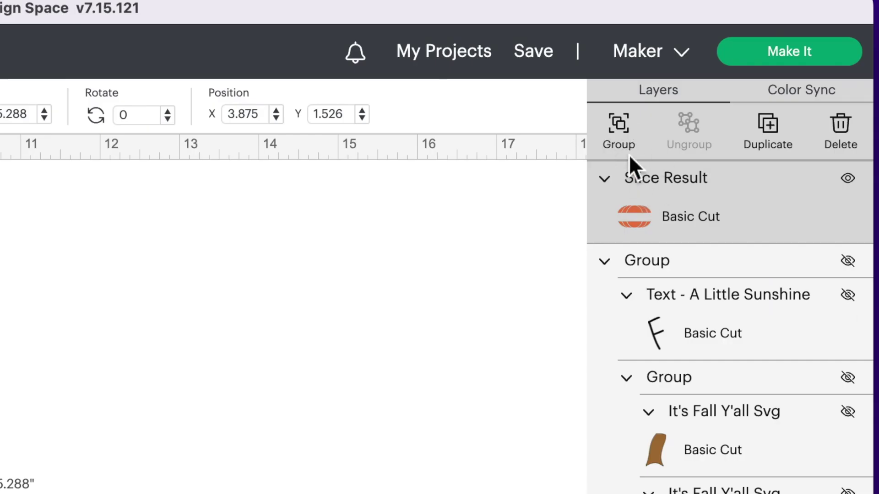
left_click(621, 138)
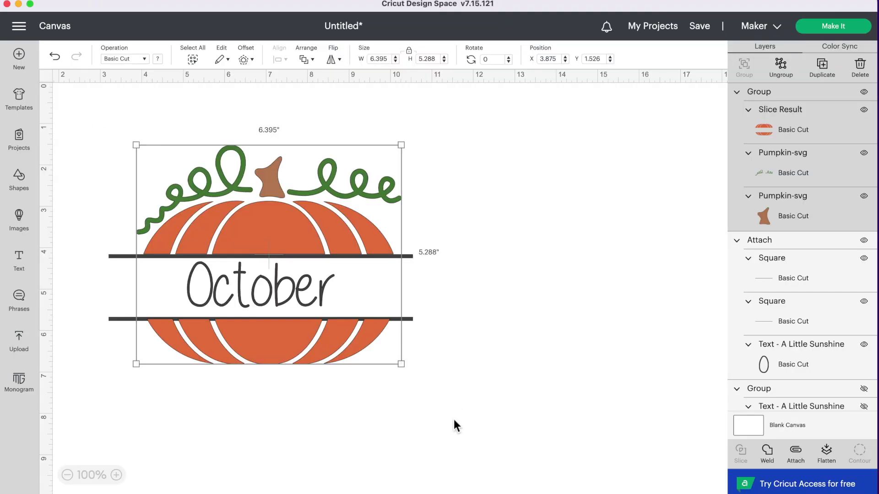
Step: Select the whole design and centre the pumpkin horizontally on the October band
left_click(459, 395)
left_click(199, 286)
left_click(69, 275)
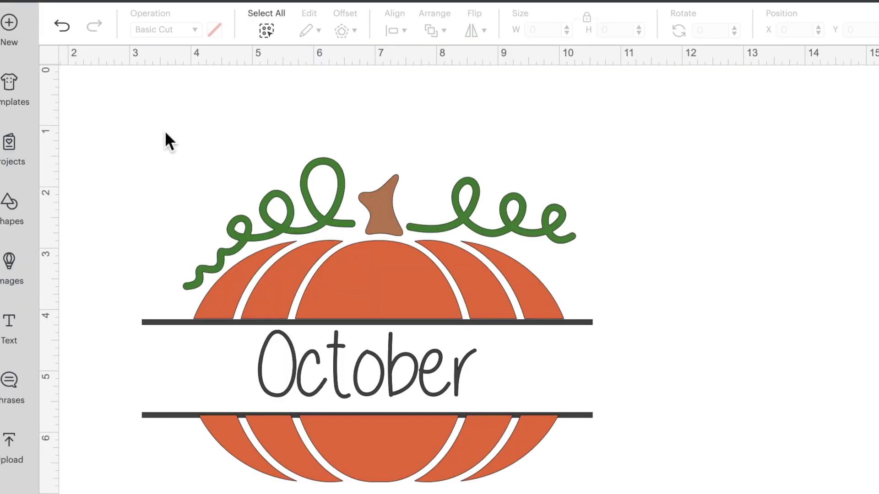
left_click_drag(124, 127, 469, 369)
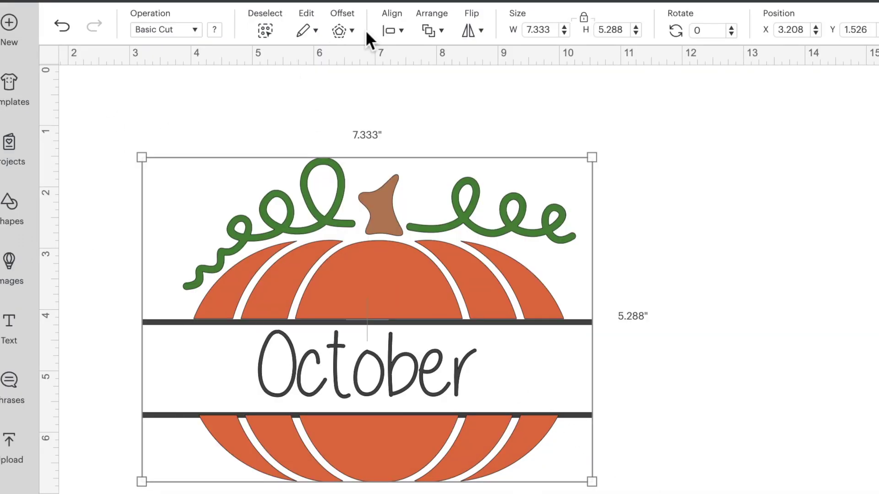
left_click(392, 30)
left_click(541, 105)
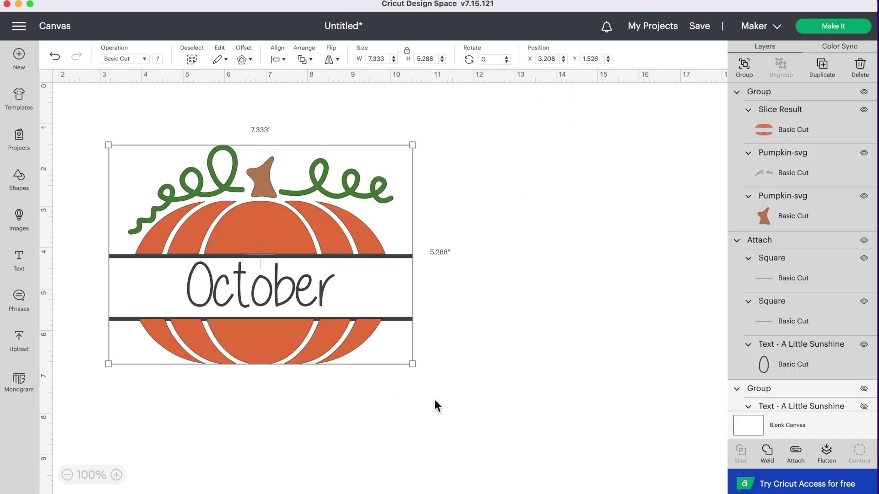
left_click(460, 412)
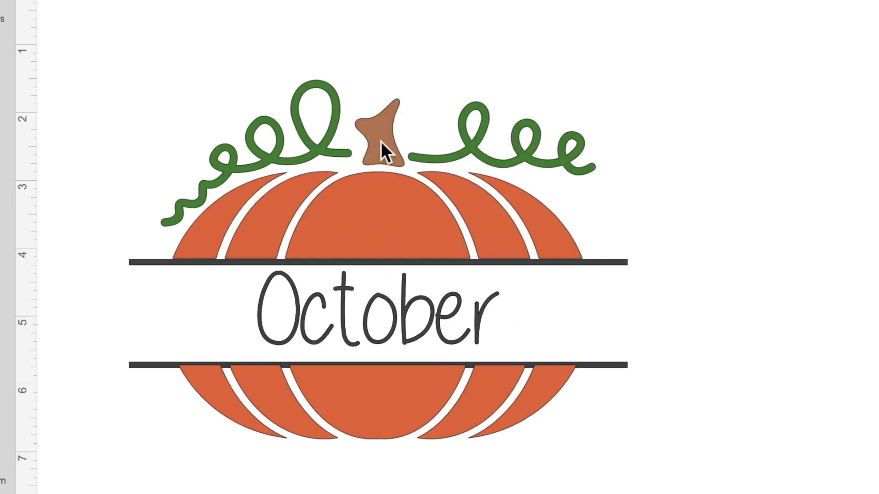
Step: Select the entire pumpkin design and change its colour to black
left_click_drag(94, 4, 709, 493)
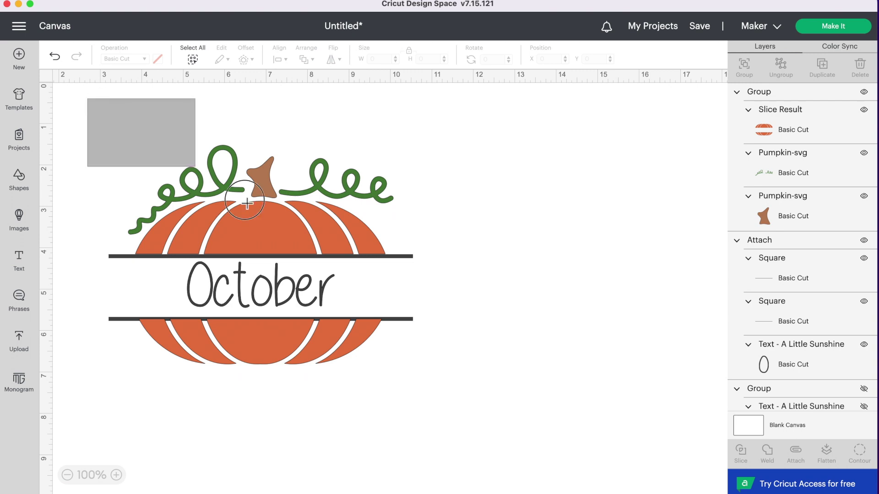
left_click_drag(463, 397, 463, 397)
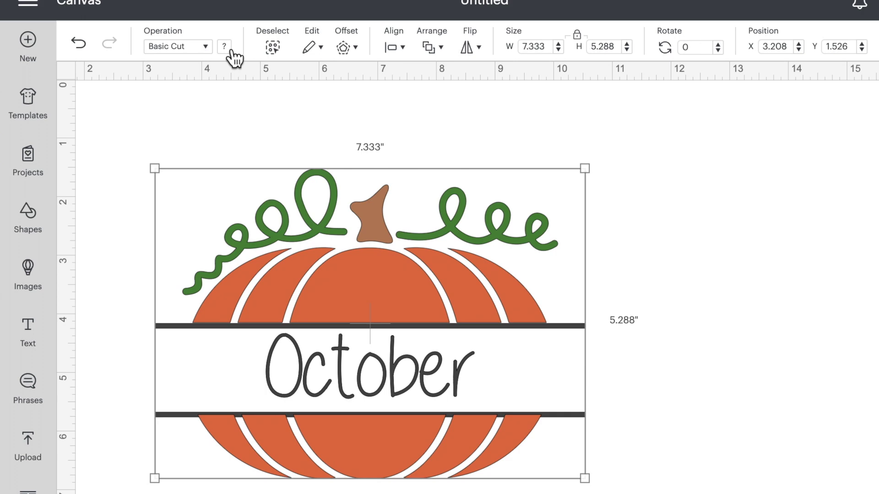
left_click(231, 51)
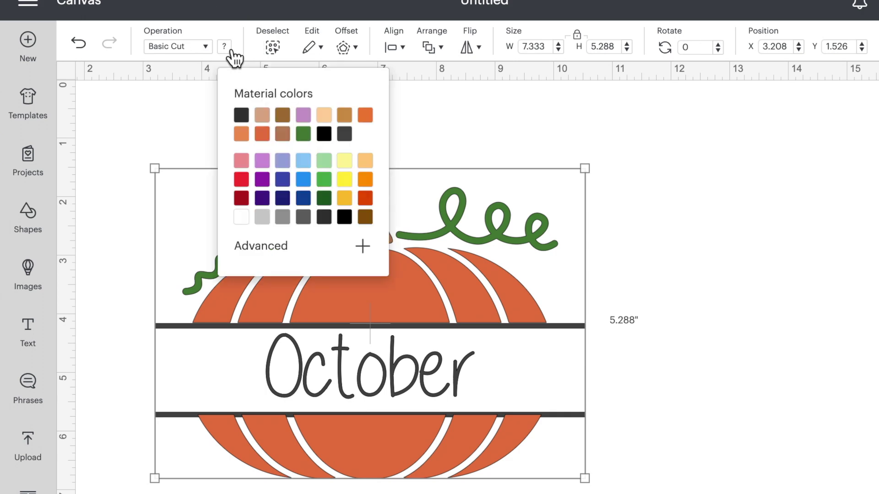
left_click(325, 136)
left_click(326, 311)
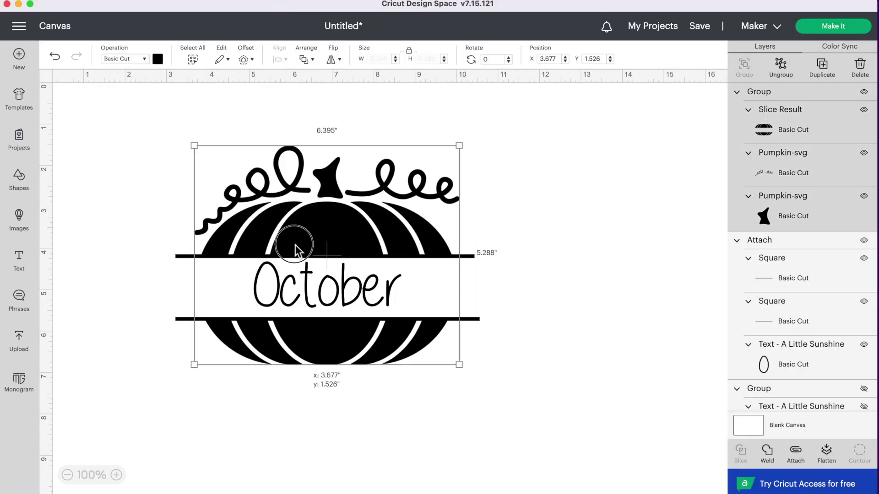
Step: Select every piece of the design and attach them into one layer
left_click(178, 306)
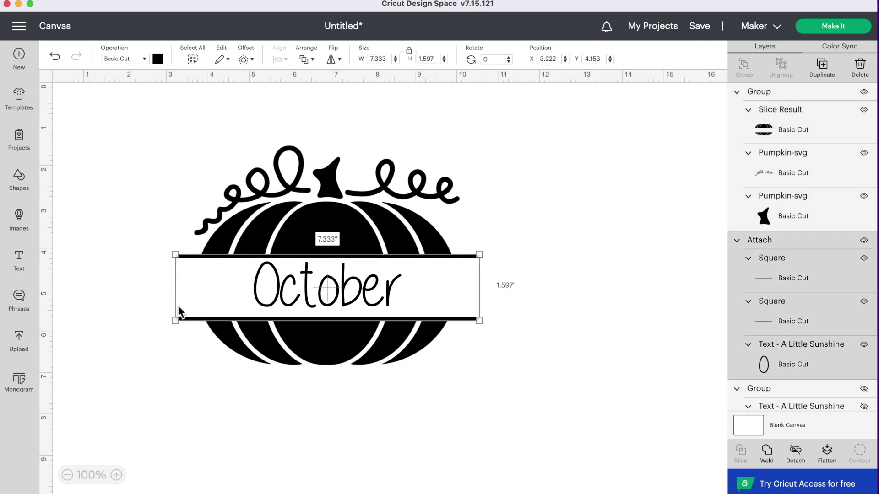
left_click(230, 190)
left_click(160, 199)
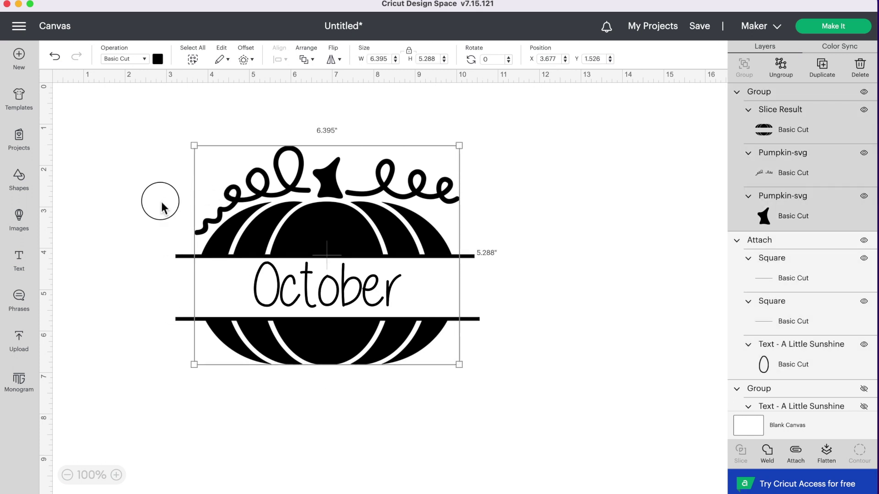
left_click_drag(138, 109, 582, 463)
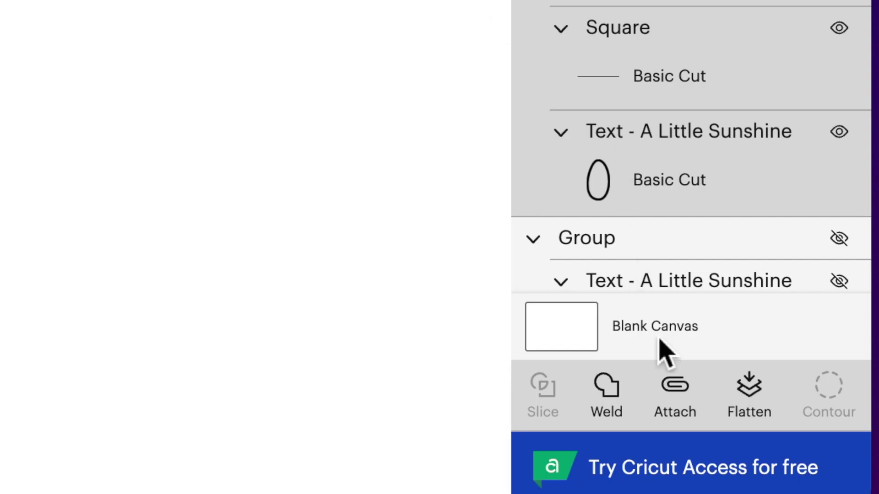
left_click(690, 412)
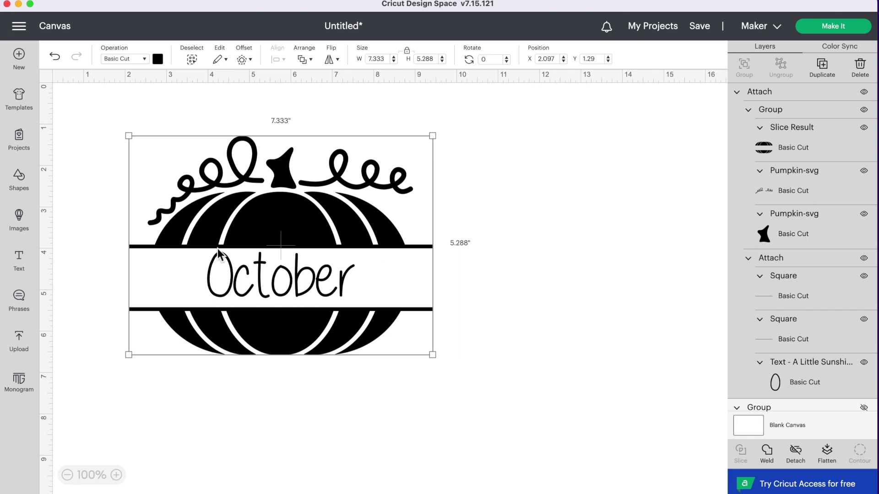
left_click(155, 60)
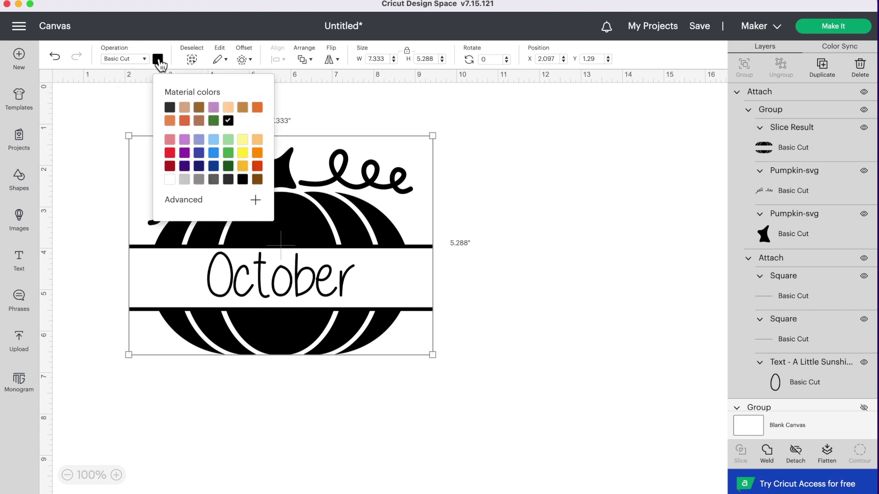
Step: Recolour the whole attached October pumpkin orange and zoom the canvas to 125%
left_click(257, 108)
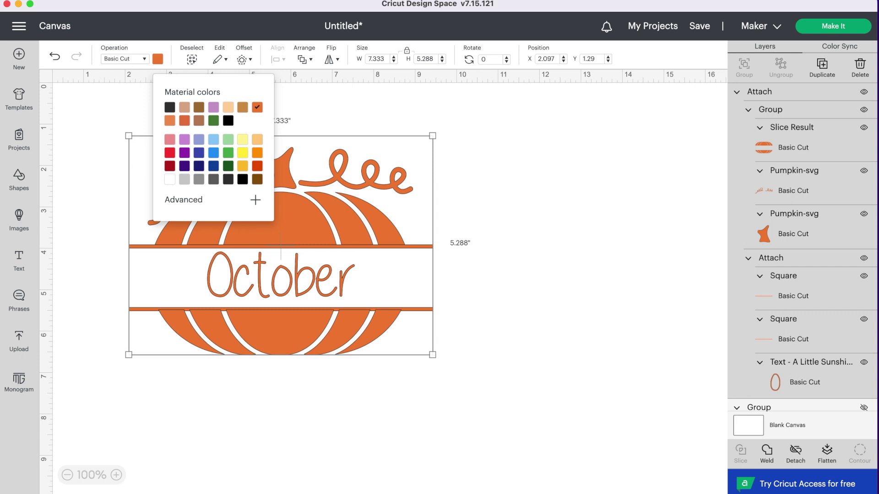
left_click(117, 475)
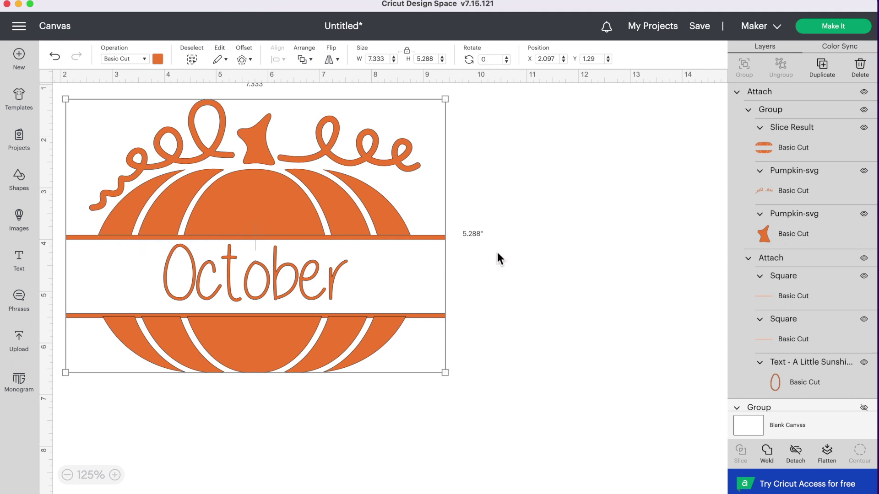
scroll(498, 253, "left", 3)
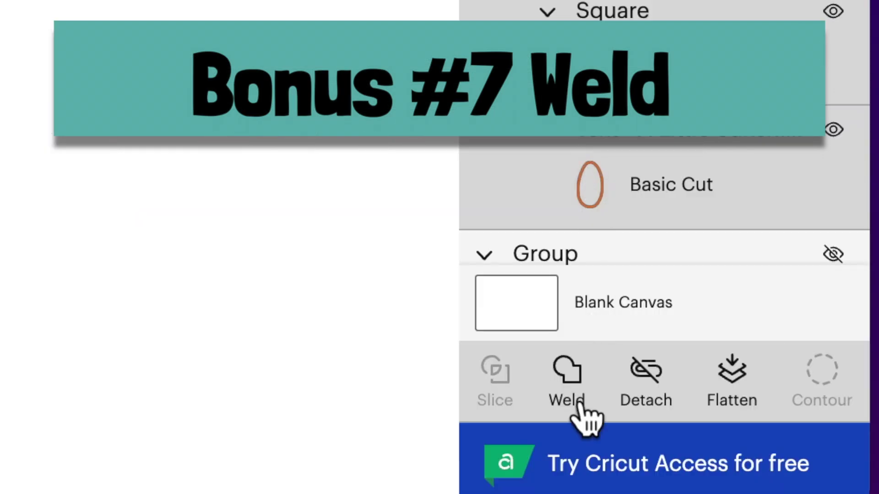
left_click(578, 405)
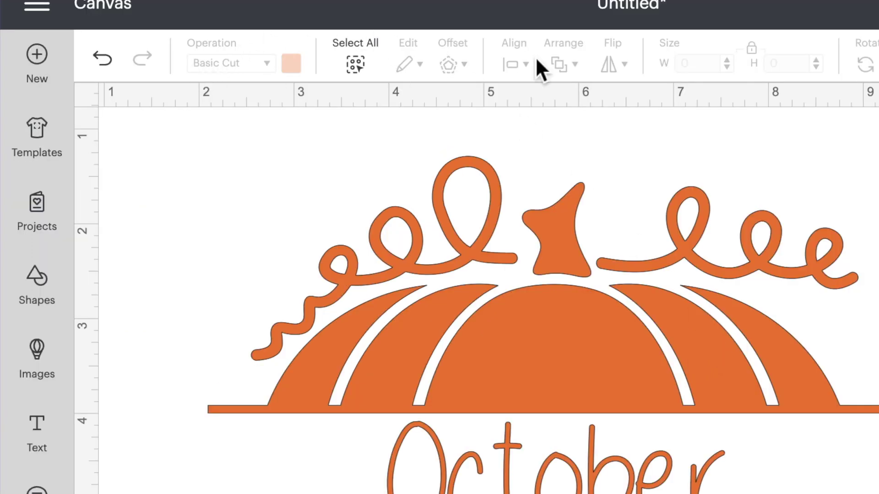
left_click(109, 64)
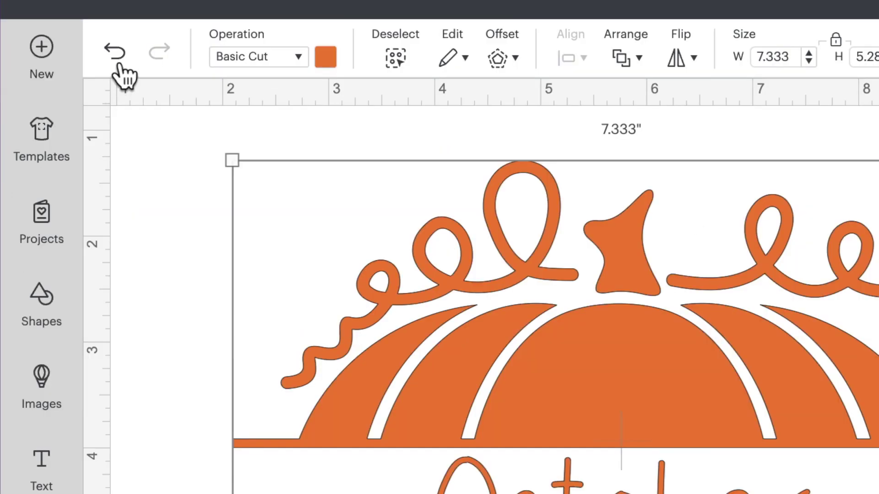
left_click(118, 68)
Step: Duplicate the entire pumpkin design and hide the duplicate as a backup
left_click_drag(93, 102, 469, 384)
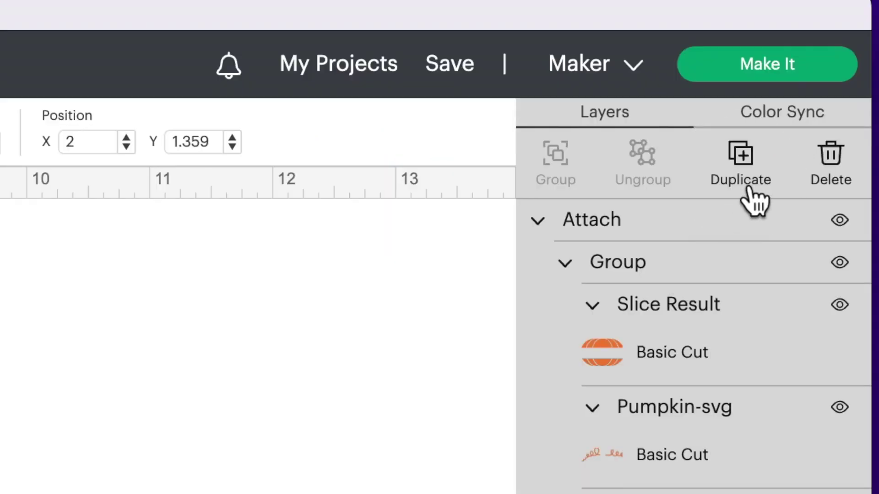
left_click(743, 194)
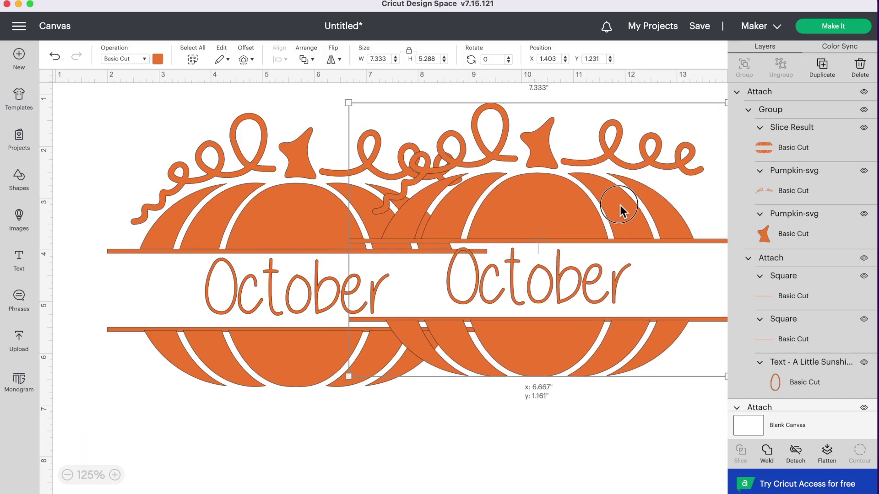
left_click_drag(620, 211, 620, 212)
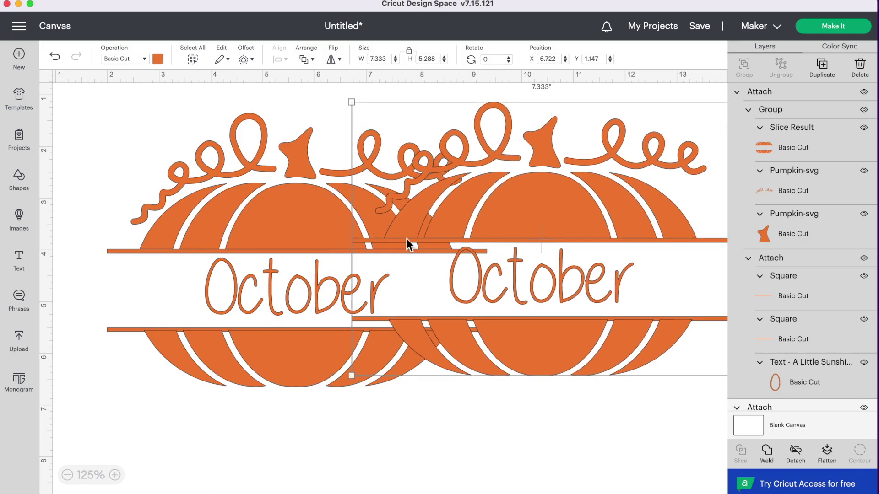
left_click_drag(407, 238, 386, 220)
key("super+z")
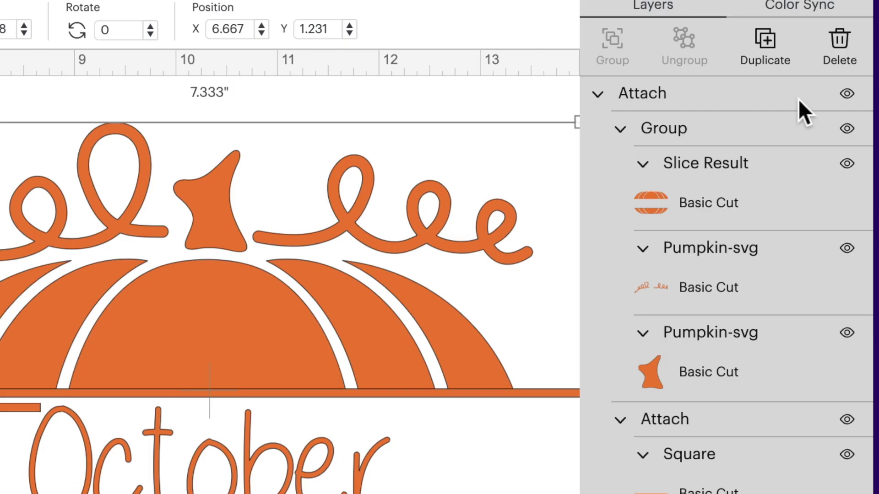
left_click(847, 95)
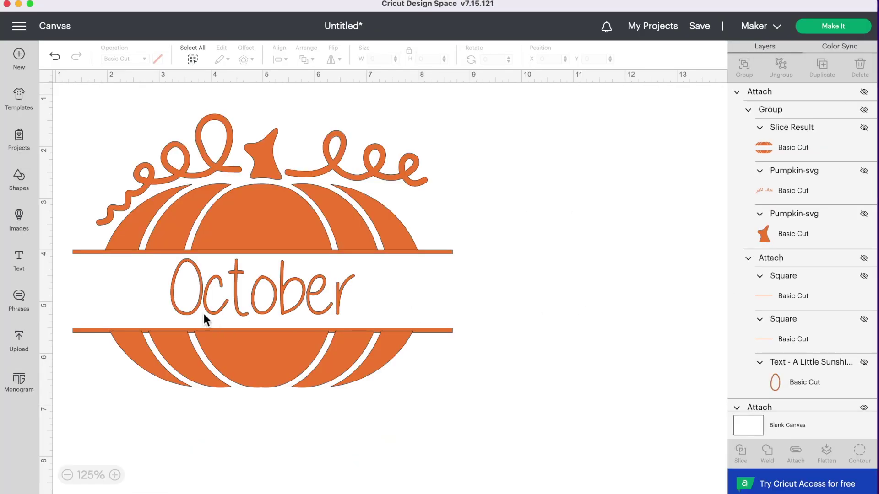
Step: Weld the visible pumpkin design into a single shape
left_click(336, 278)
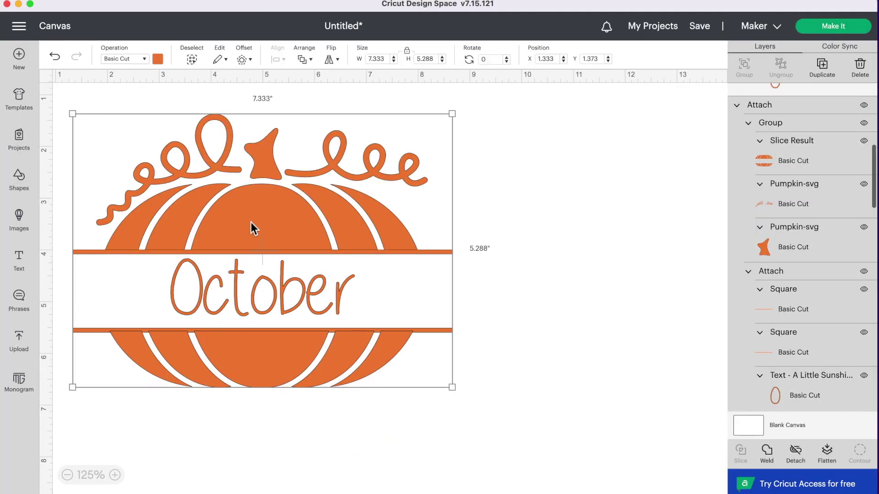
left_click(773, 464)
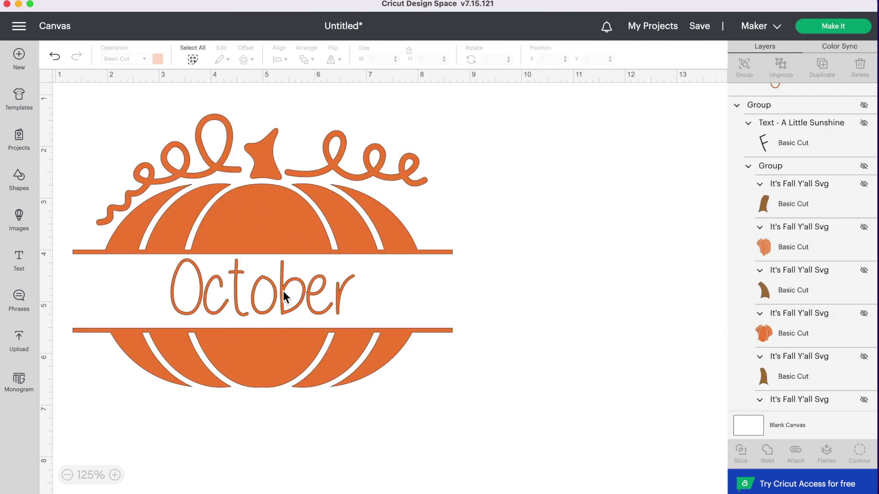
scroll(778, 297, "up", 5)
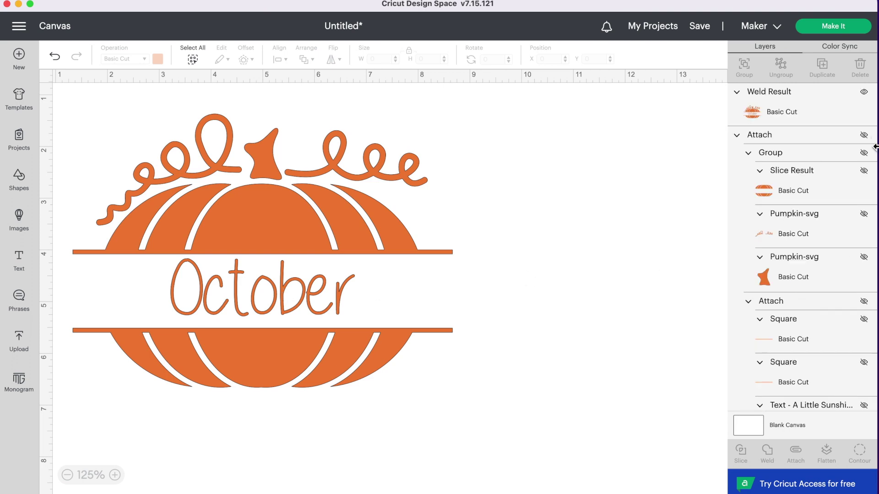
Step: Unhide the backup copy, move it right, try detaching it, then undo the detach
left_click(865, 136)
left_click(658, 252)
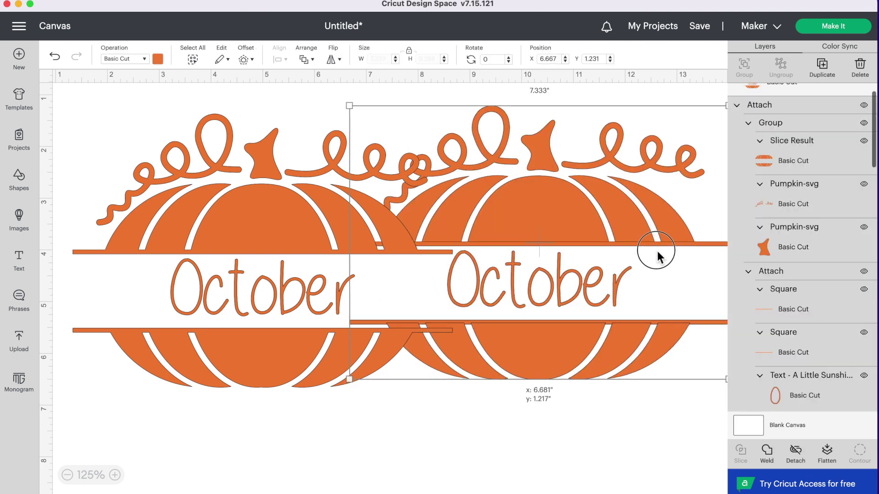
left_click_drag(658, 252, 716, 232)
scroll(549, 252, "right", 3)
left_click(796, 453)
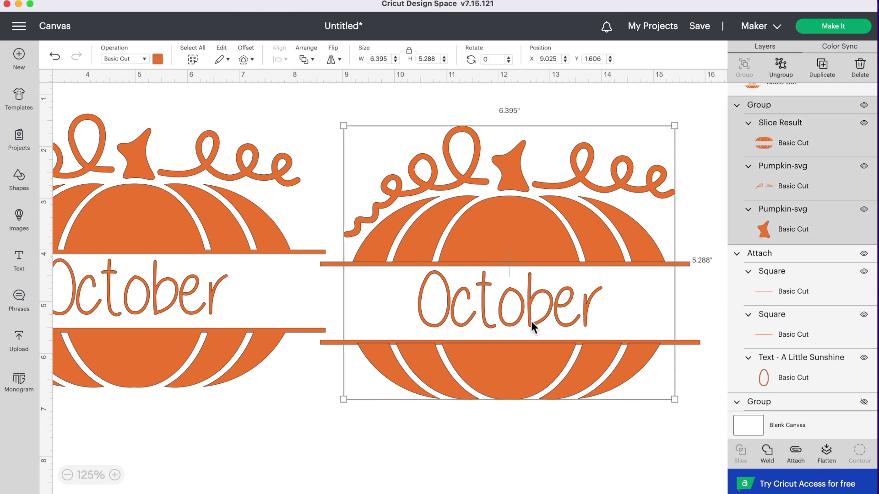
key("super+z")
key("super+z")
key("super+z")
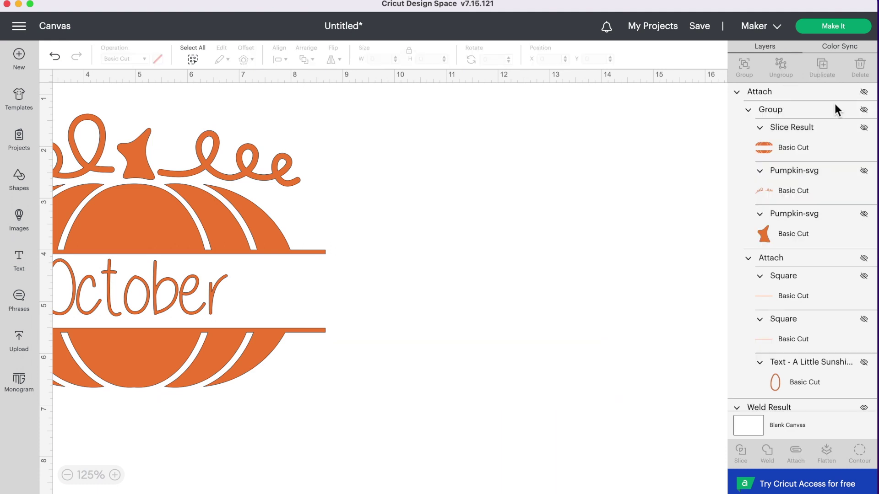
scroll(366, 269, "left", 5)
Step: Move the welded Weld Result pumpkin toward the left and scroll down the Layers panel
left_click_drag(334, 264, 304, 266)
scroll(821, 353, "down", 10)
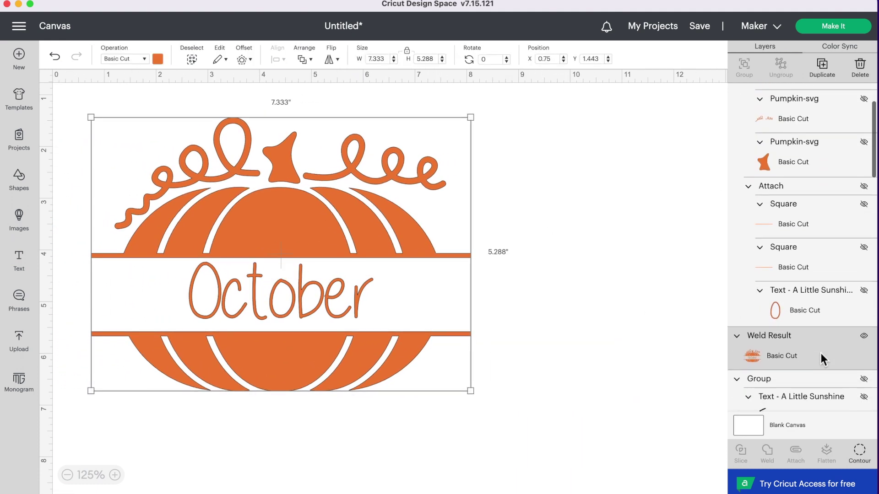
scroll(821, 355, "down", 5)
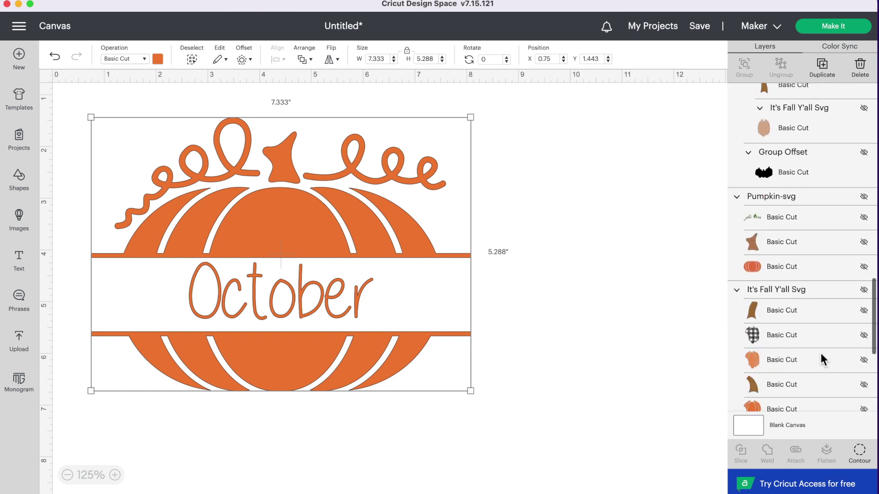